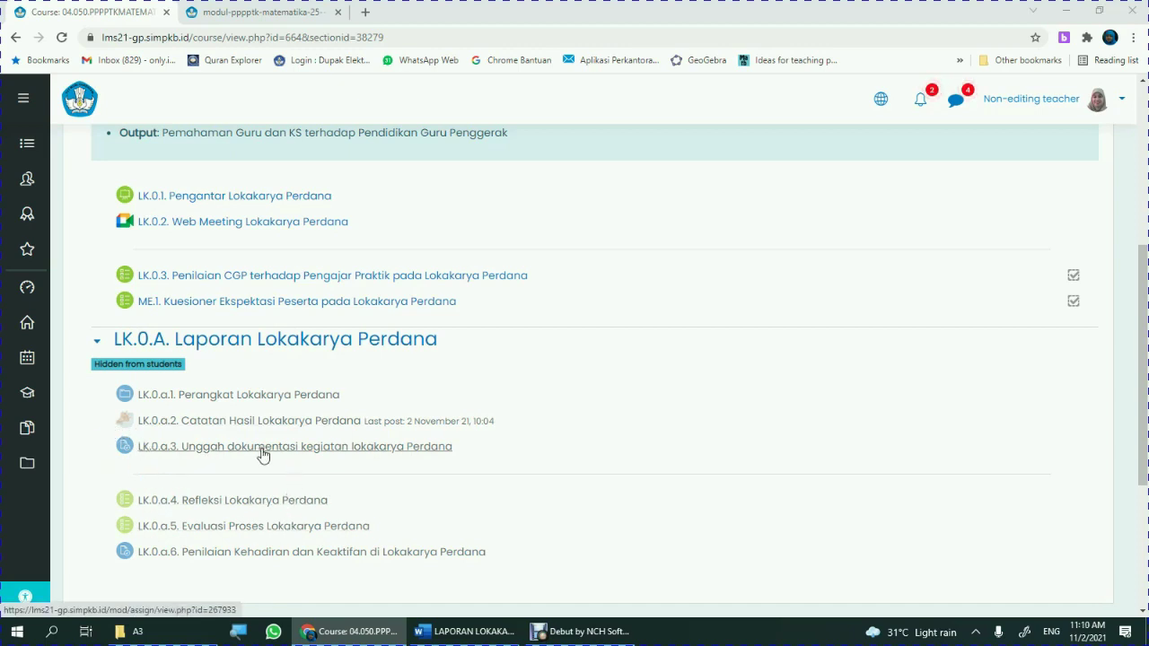
# - Open the LK.0.a.3 Unggah dokumentasi kegiatan lokakarya Perdana assignment and read its required products, documentation list, submission instructions and submission status
pyautogui.click(296, 455)
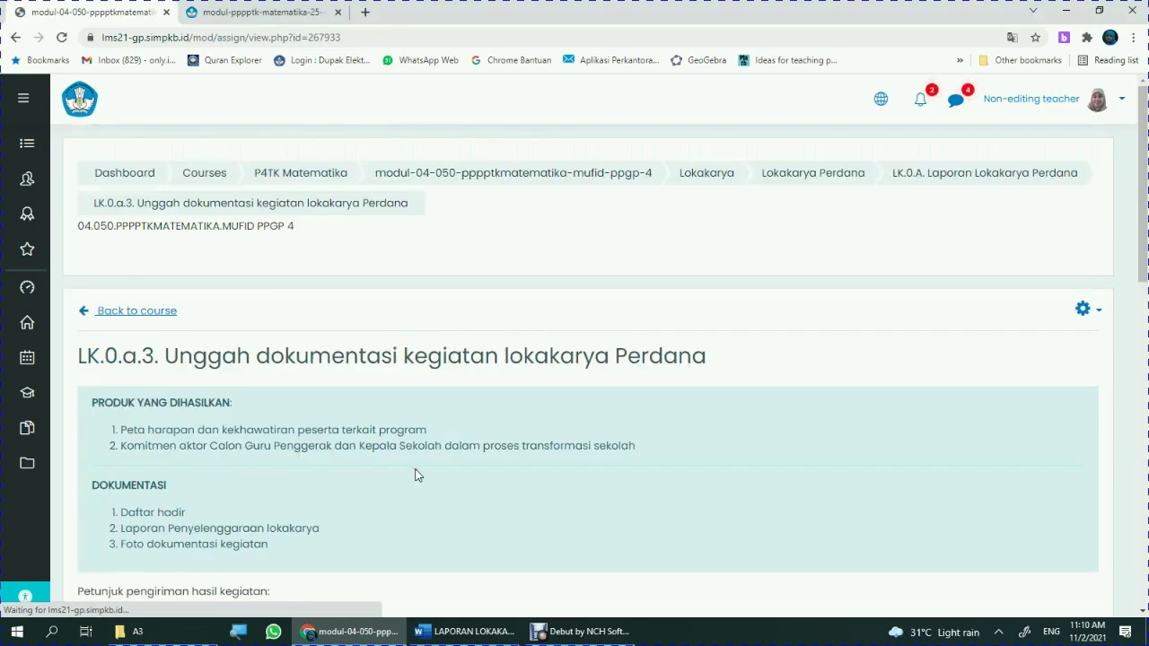
pyautogui.scroll(-1, 414, 473)
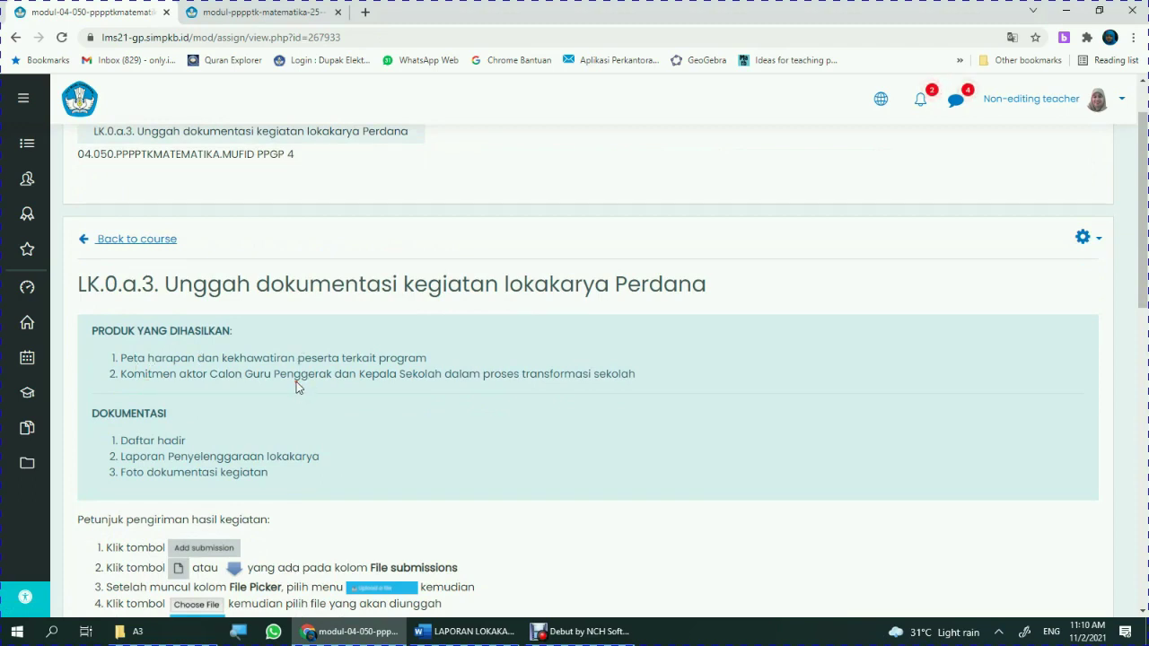
pyautogui.scroll(-1, 296, 384)
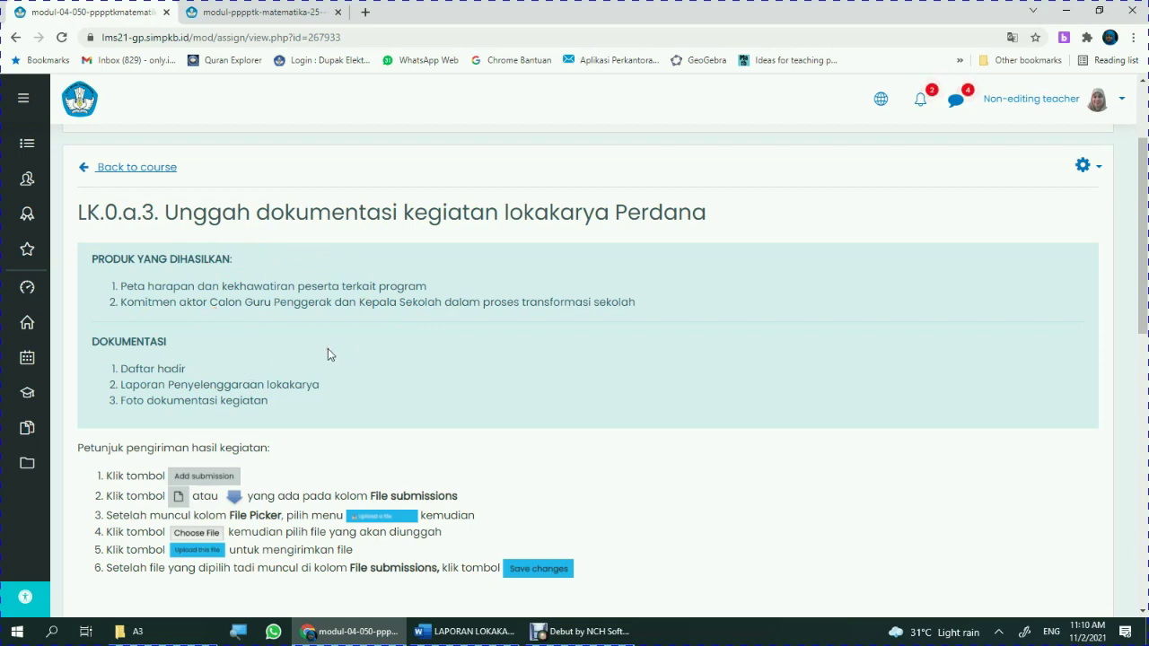
pyautogui.scroll(-1, 328, 354)
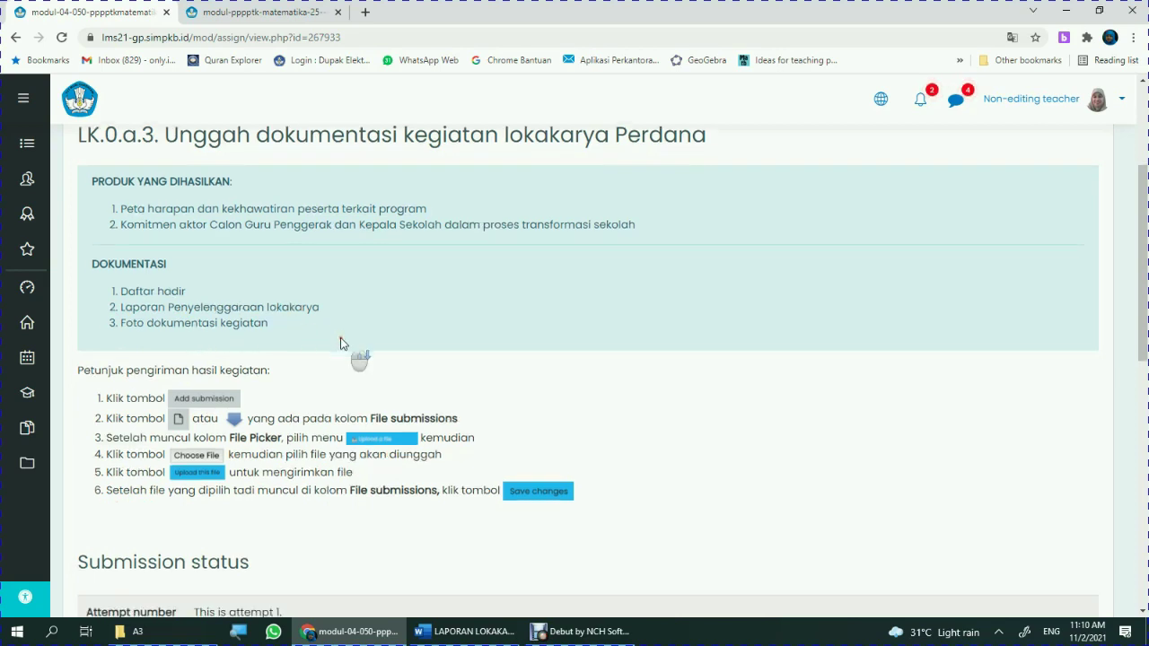
pyautogui.scroll(-2, 339, 341)
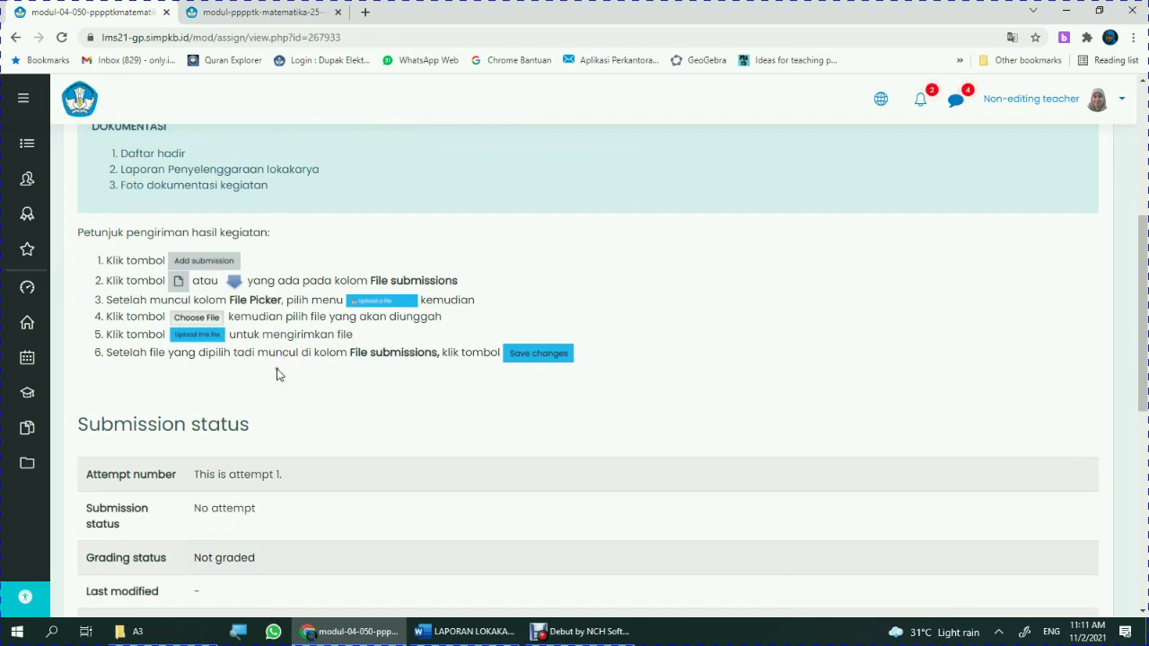
pyautogui.scroll(-3, 250, 381)
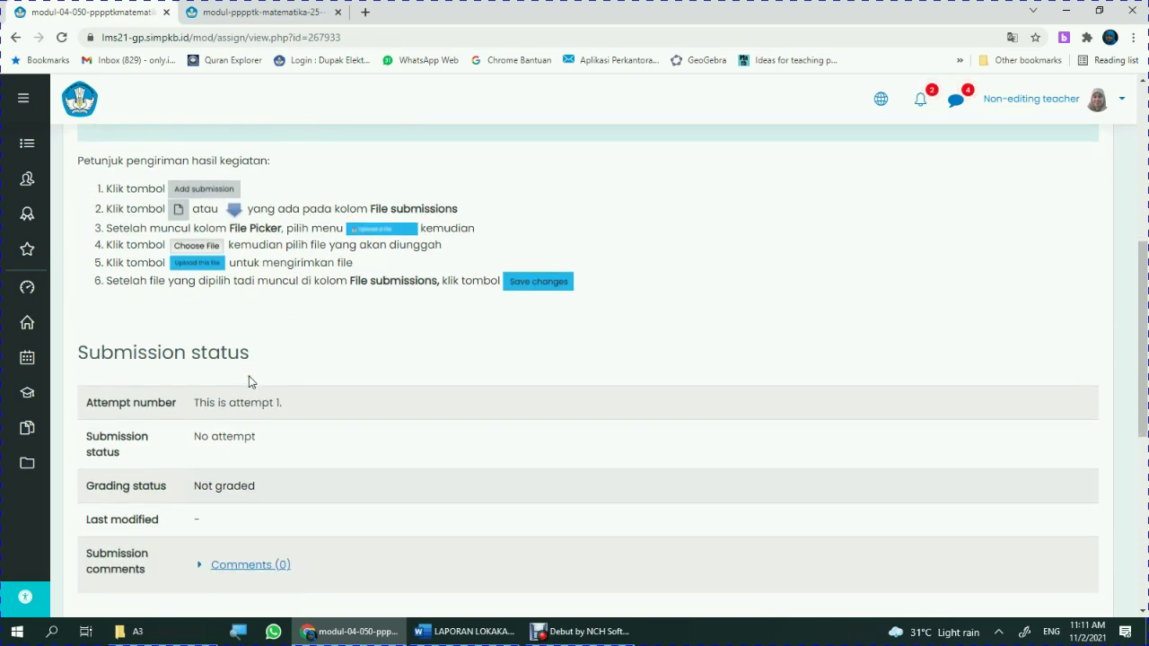
pyautogui.scroll(1, 255, 385)
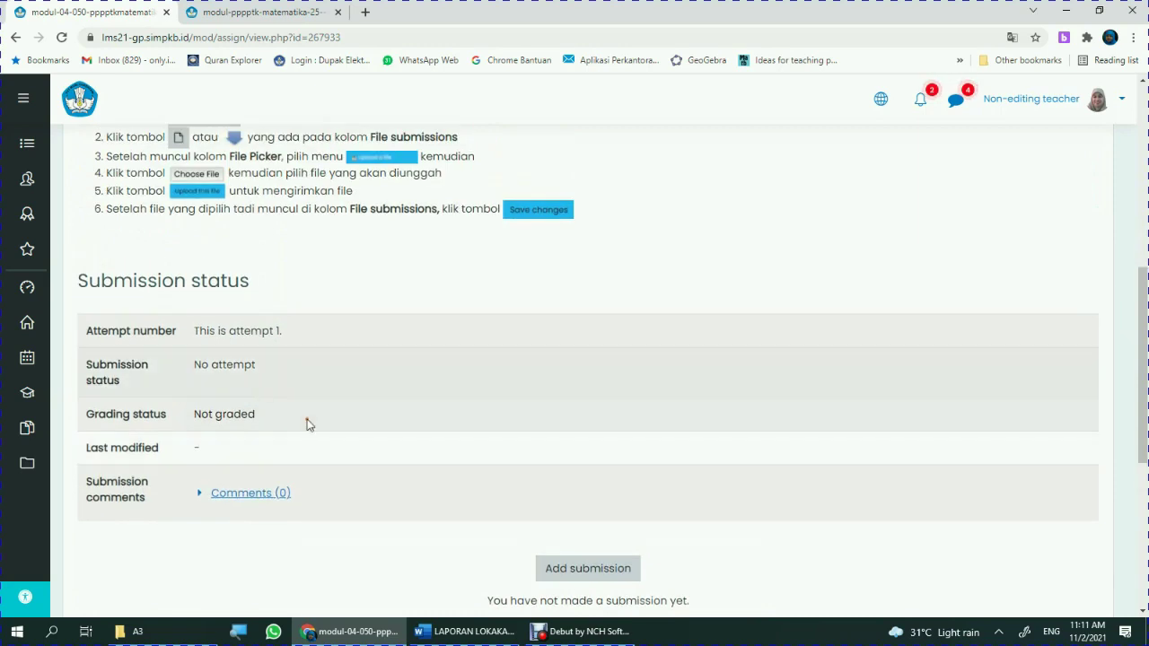
pyautogui.scroll(2, 368, 347)
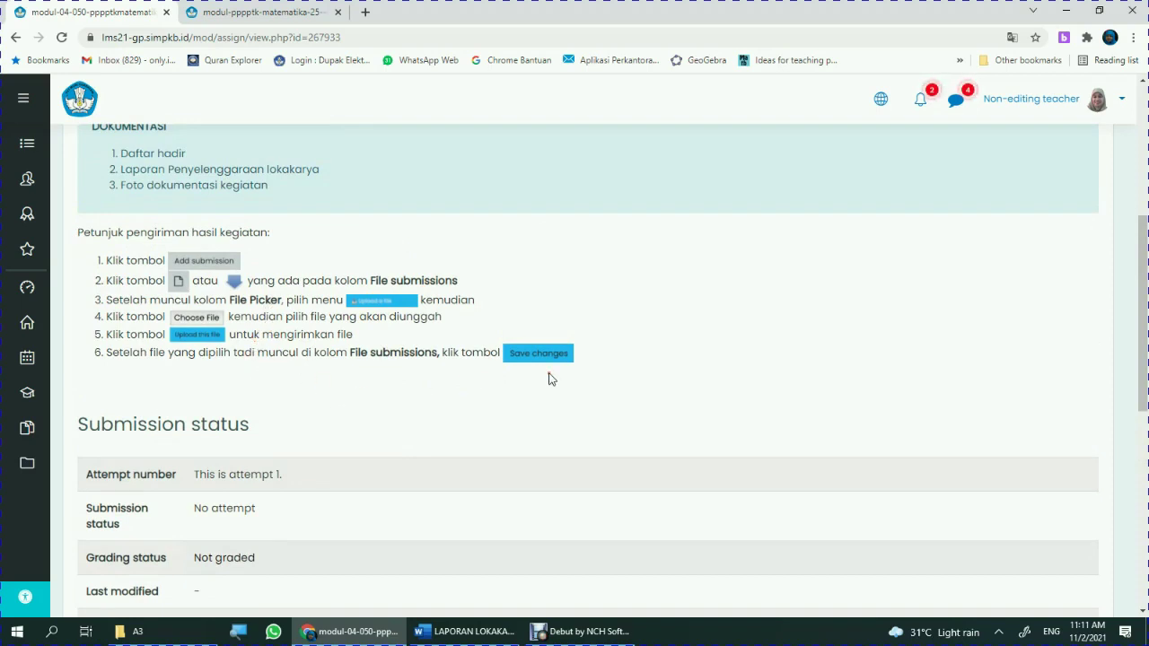
# - Start a new submission for the assignment and compare its File submissions area with the required documentation and upload instructions
pyautogui.scroll(-3, 408, 395)
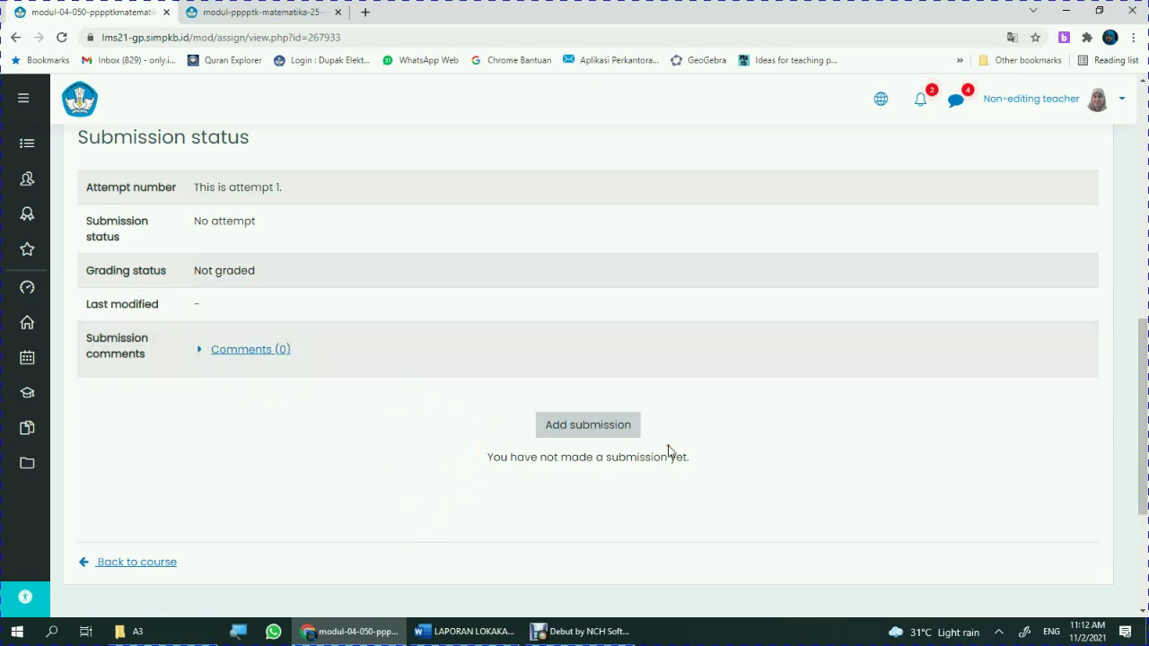
pyautogui.click(586, 435)
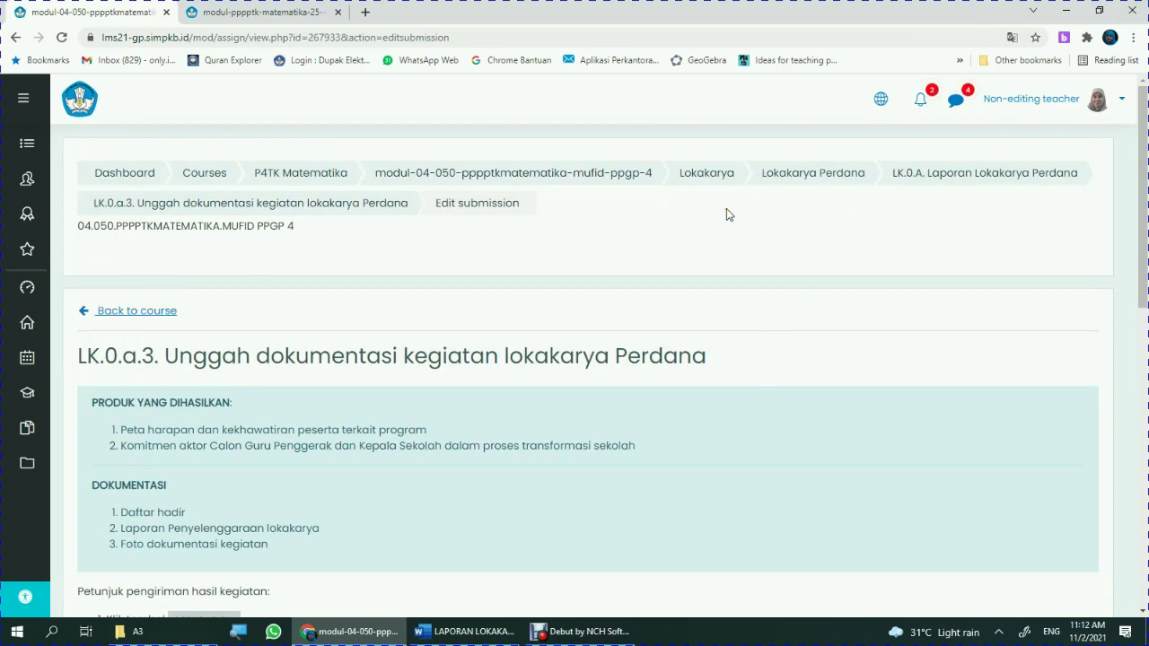
pyautogui.scroll(-5, 653, 364)
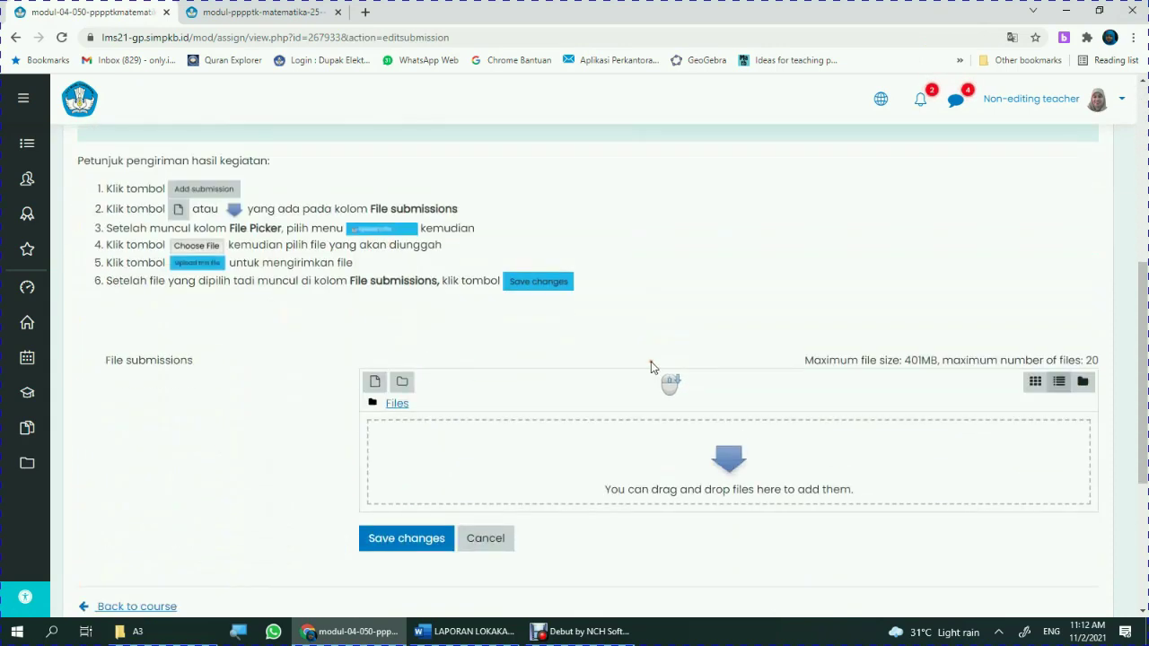
pyautogui.scroll(-1, 652, 367)
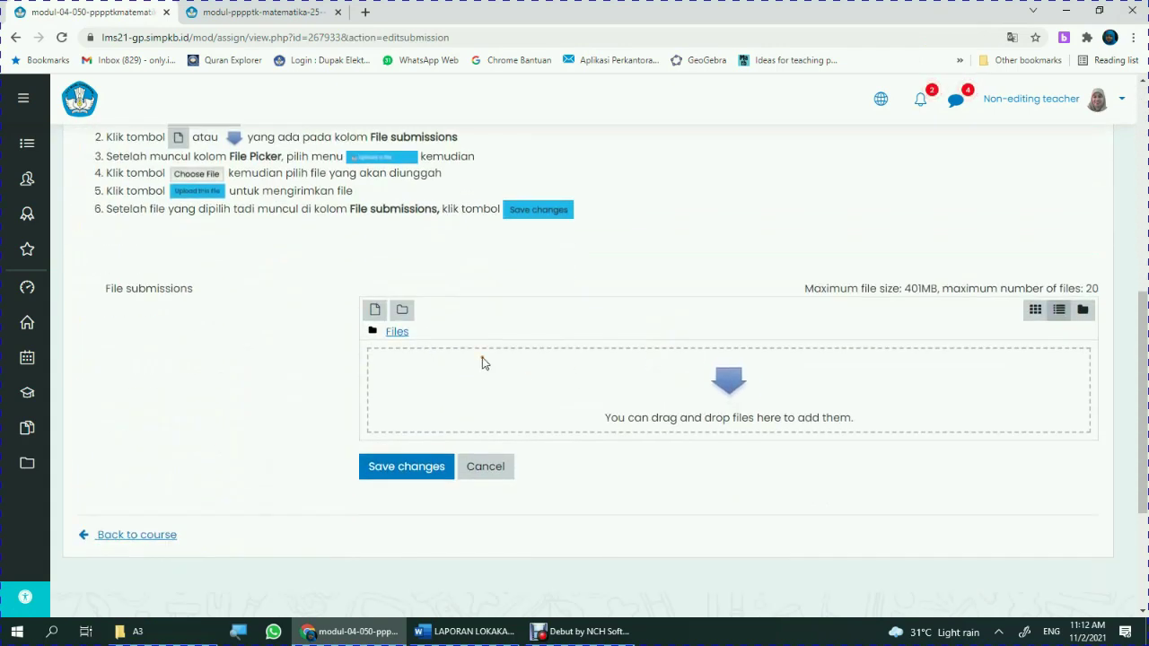
pyautogui.scroll(2, 489, 368)
pyautogui.scroll(-2, 580, 359)
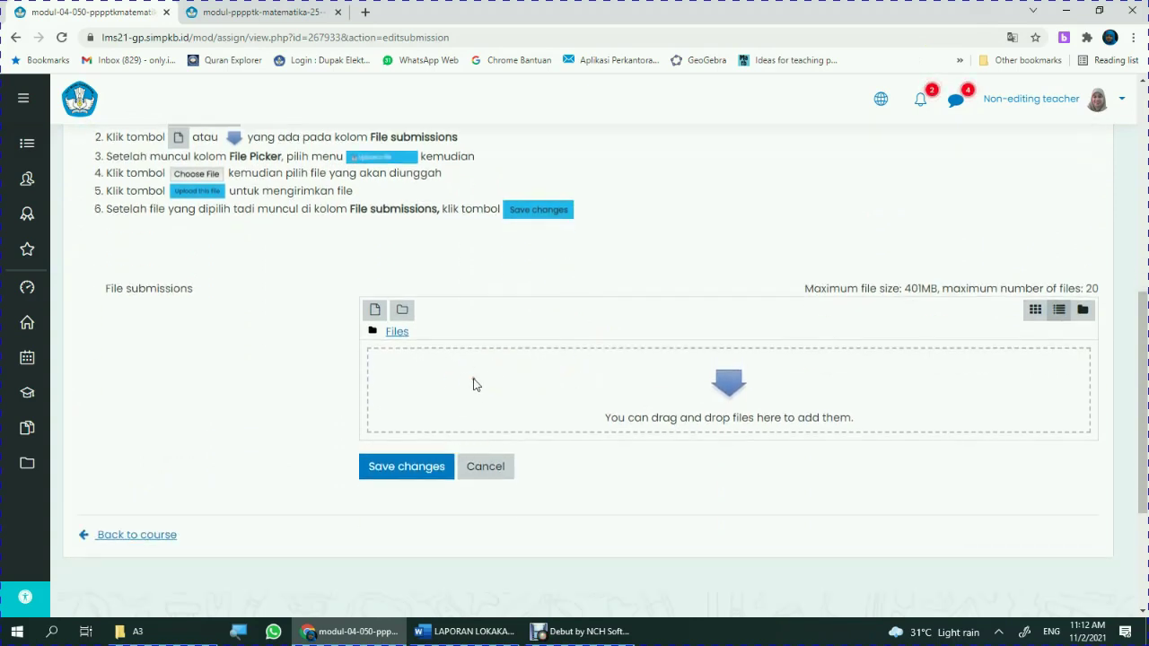
pyautogui.scroll(3, 476, 395)
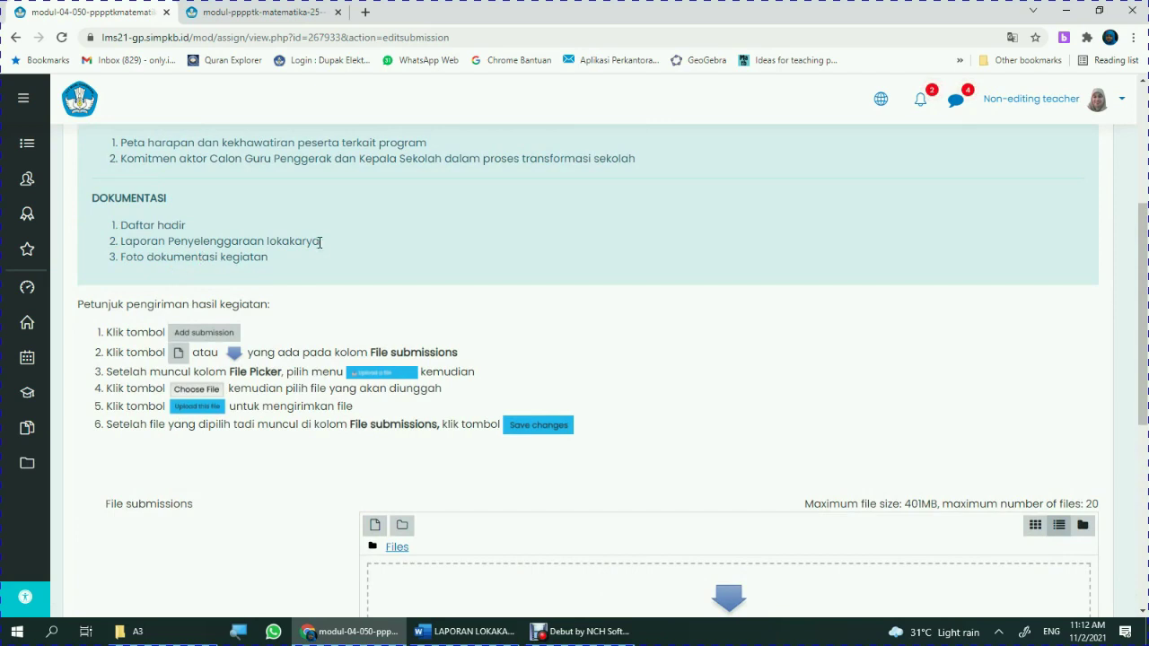
pyautogui.scroll(1, 321, 242)
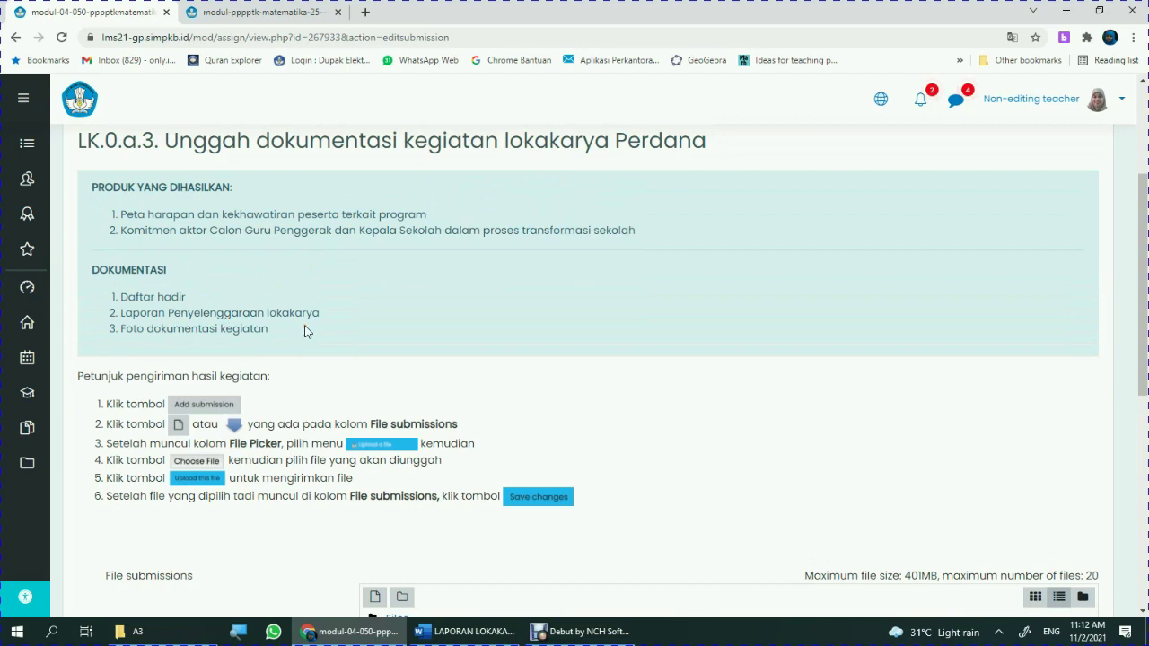
pyautogui.scroll(-1, 306, 334)
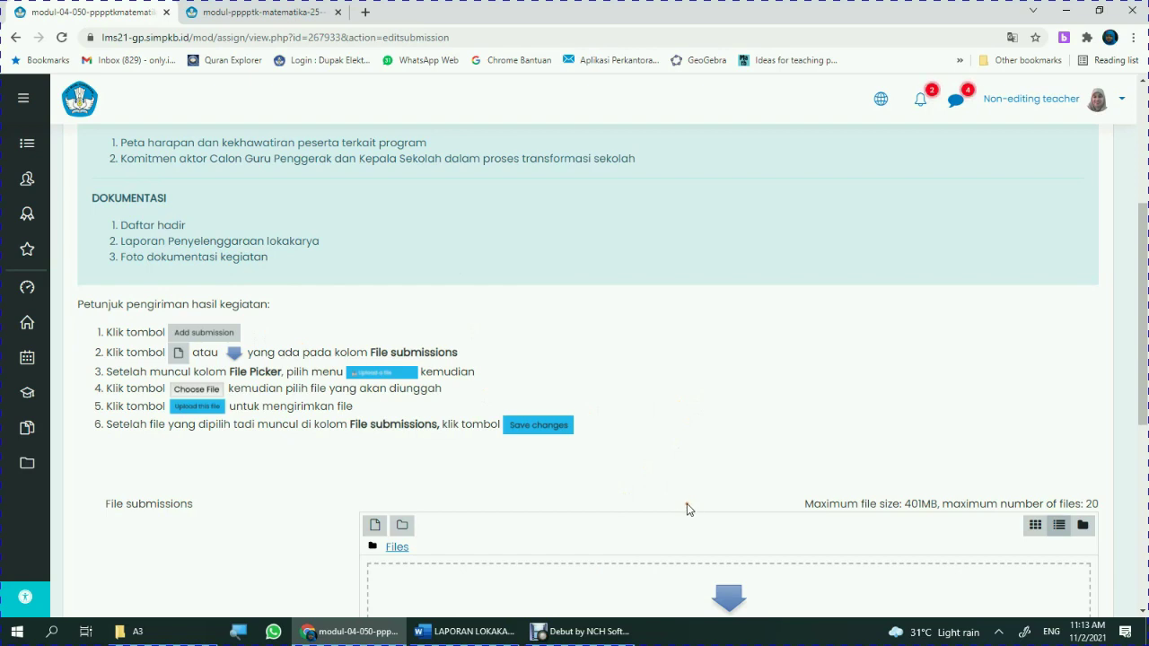
pyautogui.scroll(-2, 676, 455)
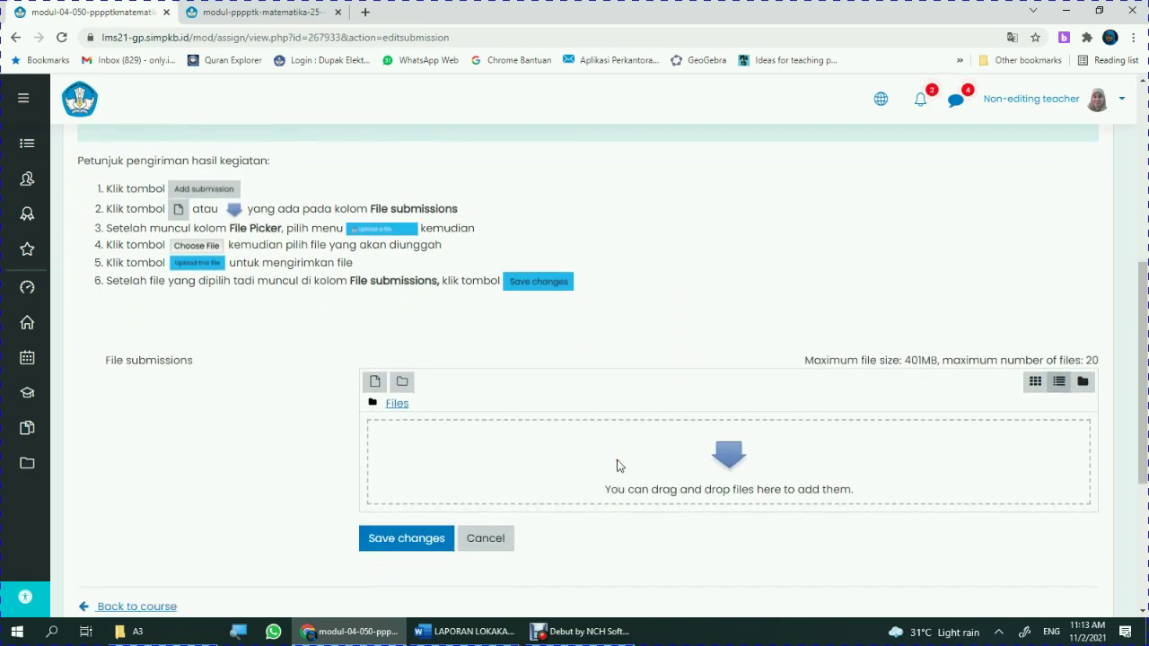
pyautogui.scroll(2, 527, 479)
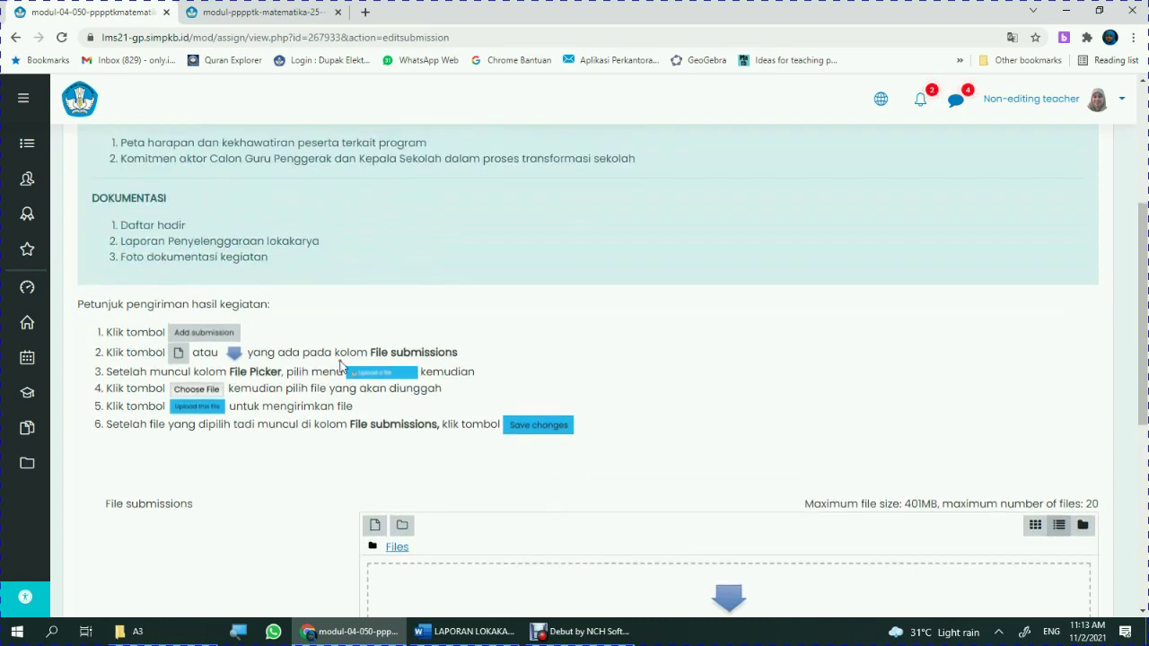
pyautogui.scroll(-1, 584, 404)
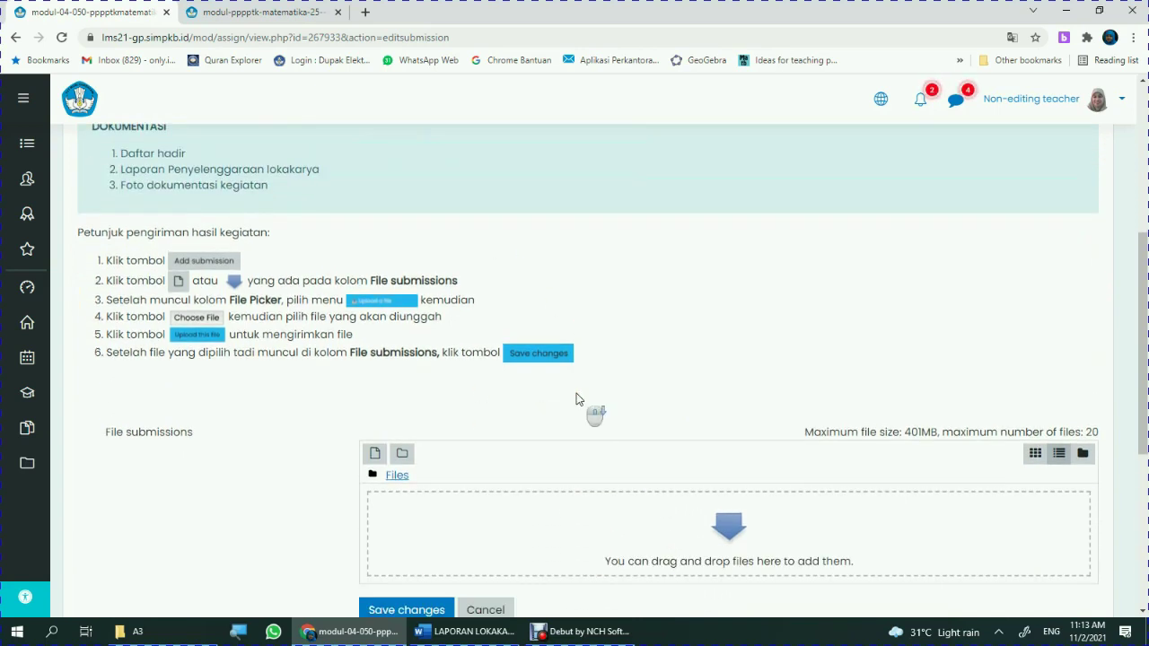
# - Switch to the LAPORAN LOKAKARYA 2.doc report in Word and review its execution time, participants and activity schedule table from the beginning
pyautogui.click(465, 632)
pyautogui.scroll(5, 718, 346)
pyautogui.moveTo(1145, 249); pyautogui.dragTo(1143, 179)
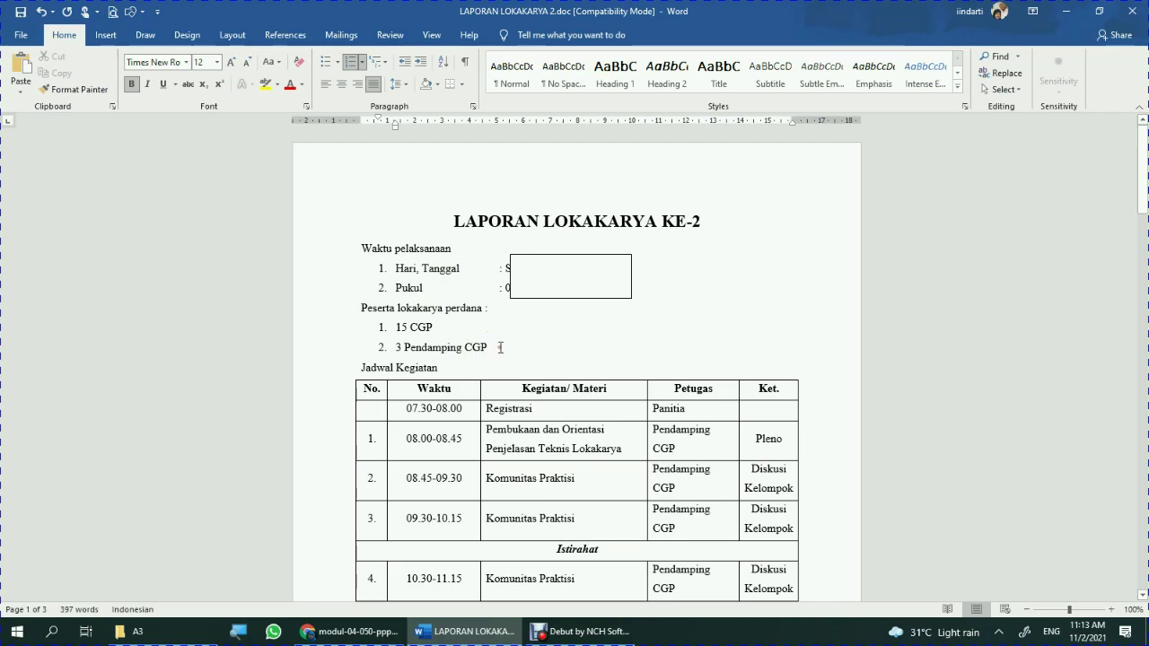
pyautogui.scroll(-3, 500, 347)
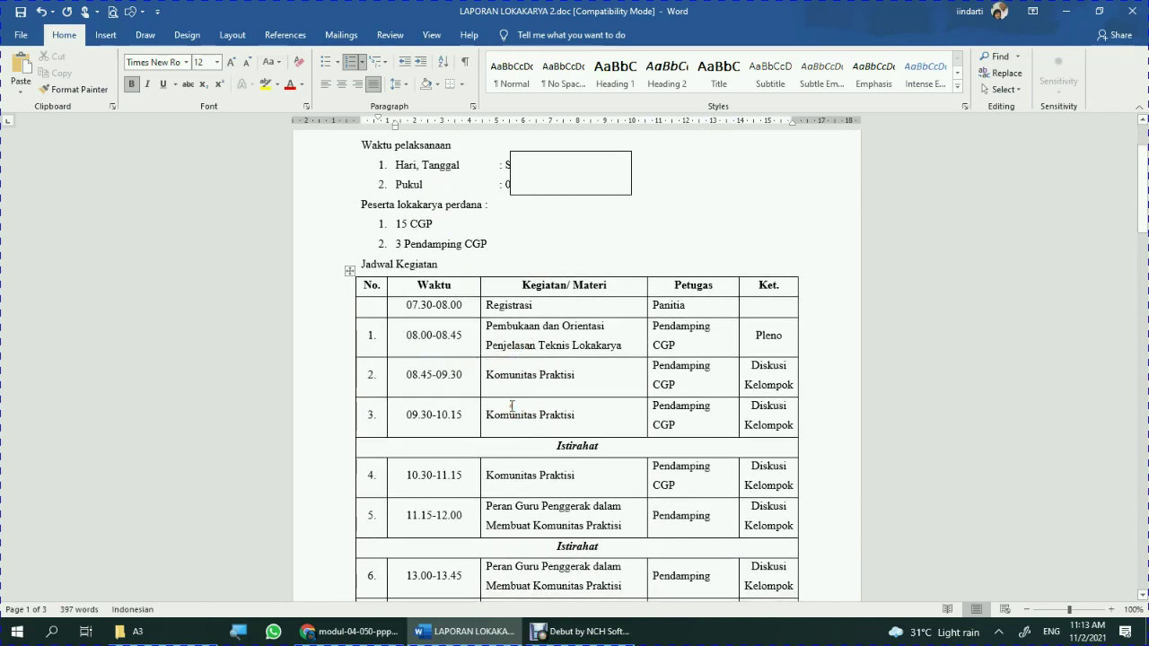
pyautogui.scroll(-1, 512, 364)
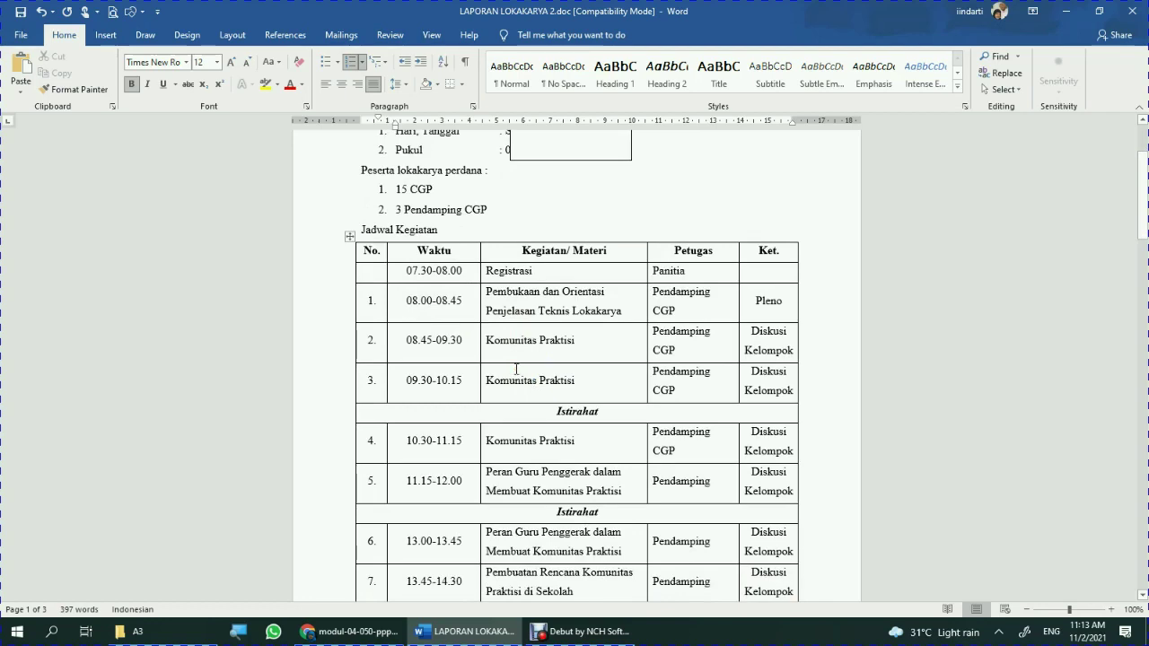
pyautogui.scroll(-1, 516, 369)
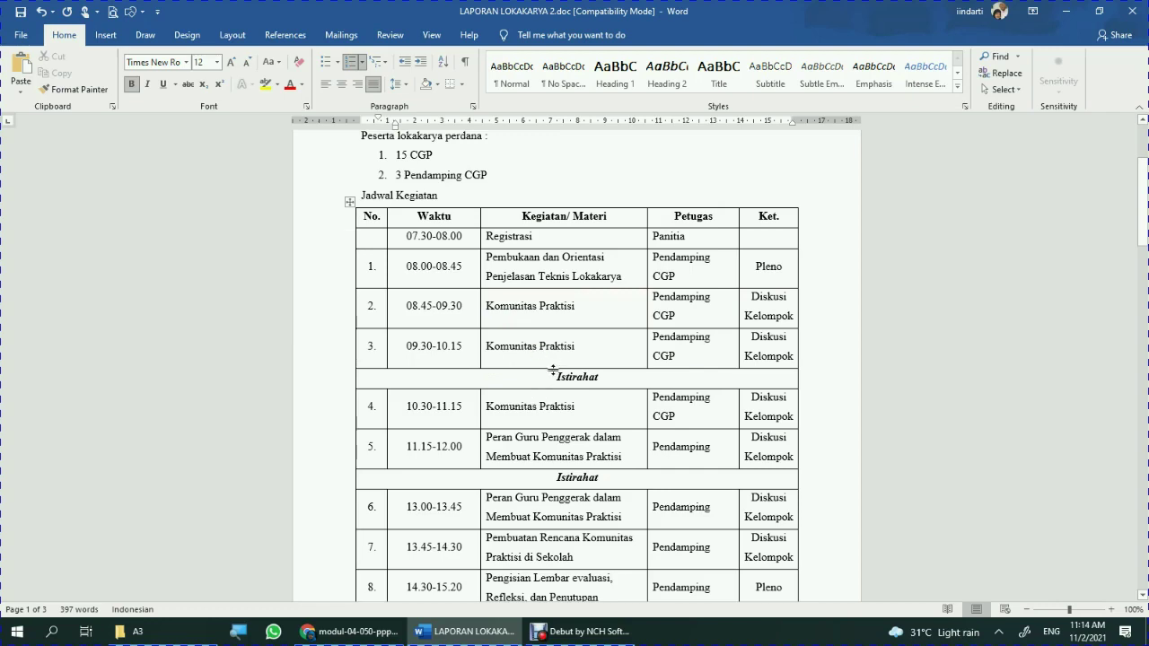
pyautogui.scroll(-8, 552, 370)
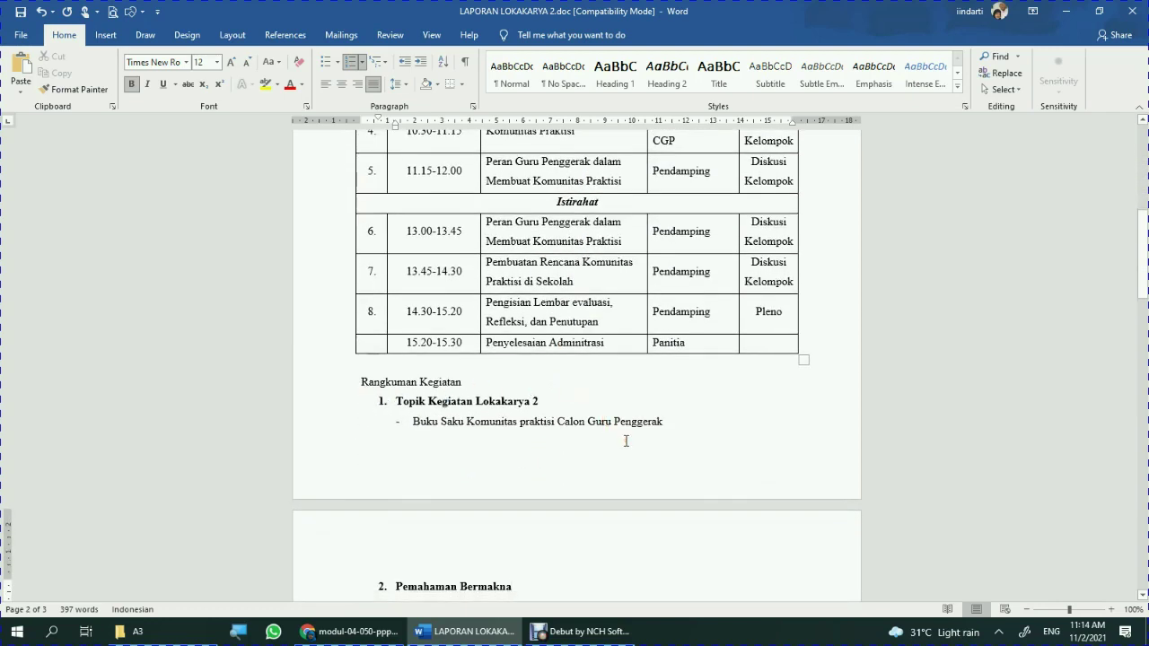
# - Read through the report's Rangkuman Kegiatan section, from the workshop topic to Refleksi and the closing signature block
pyautogui.scroll(-3, 625, 441)
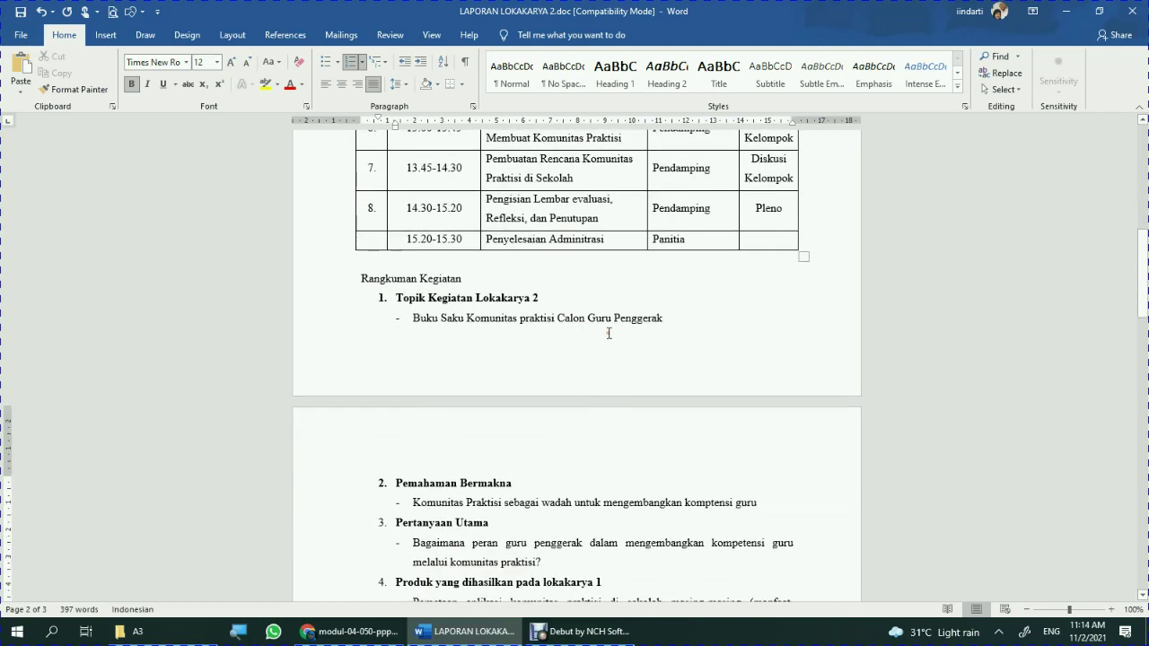
pyautogui.scroll(-2, 604, 446)
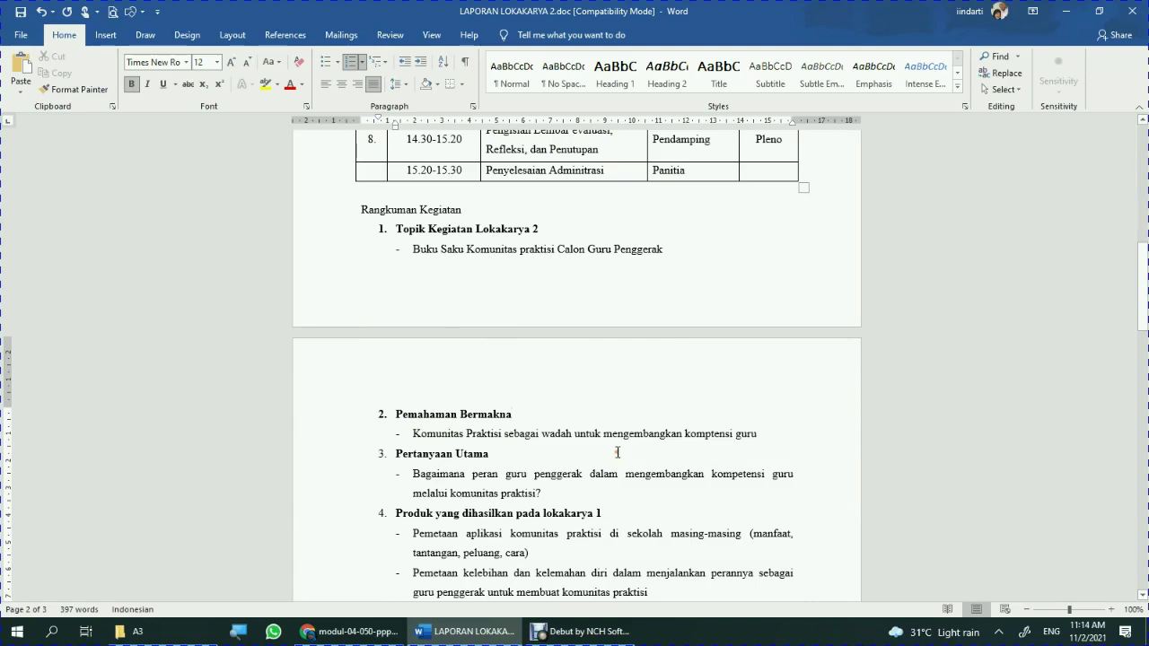
pyautogui.scroll(-3, 619, 458)
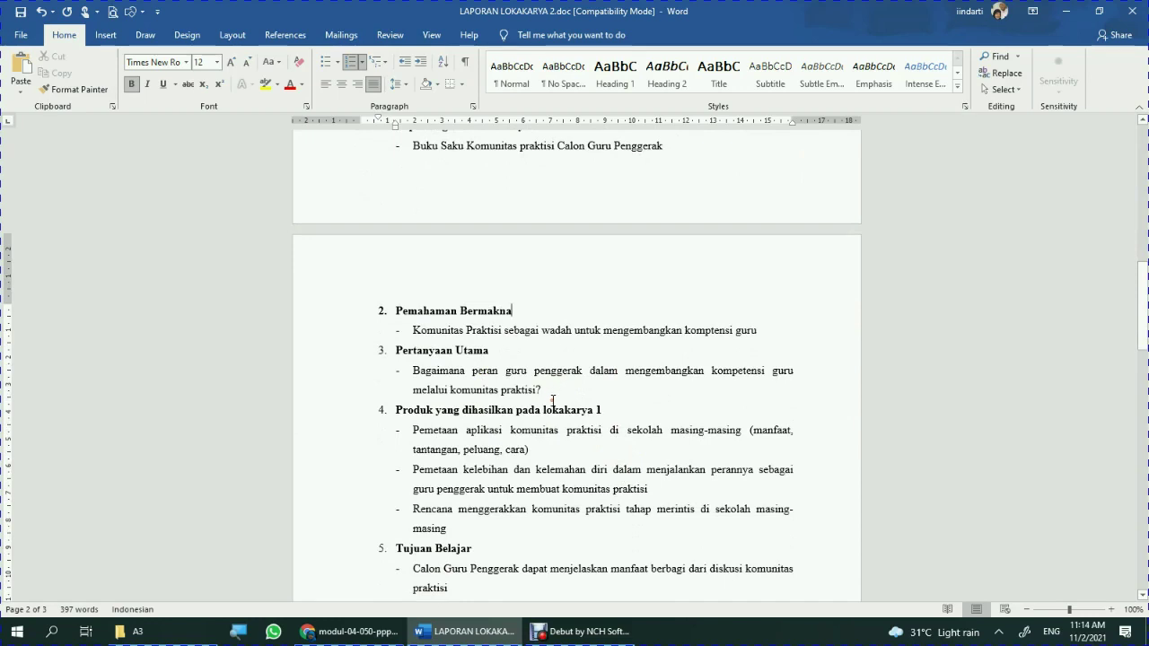
pyautogui.scroll(-2, 554, 394)
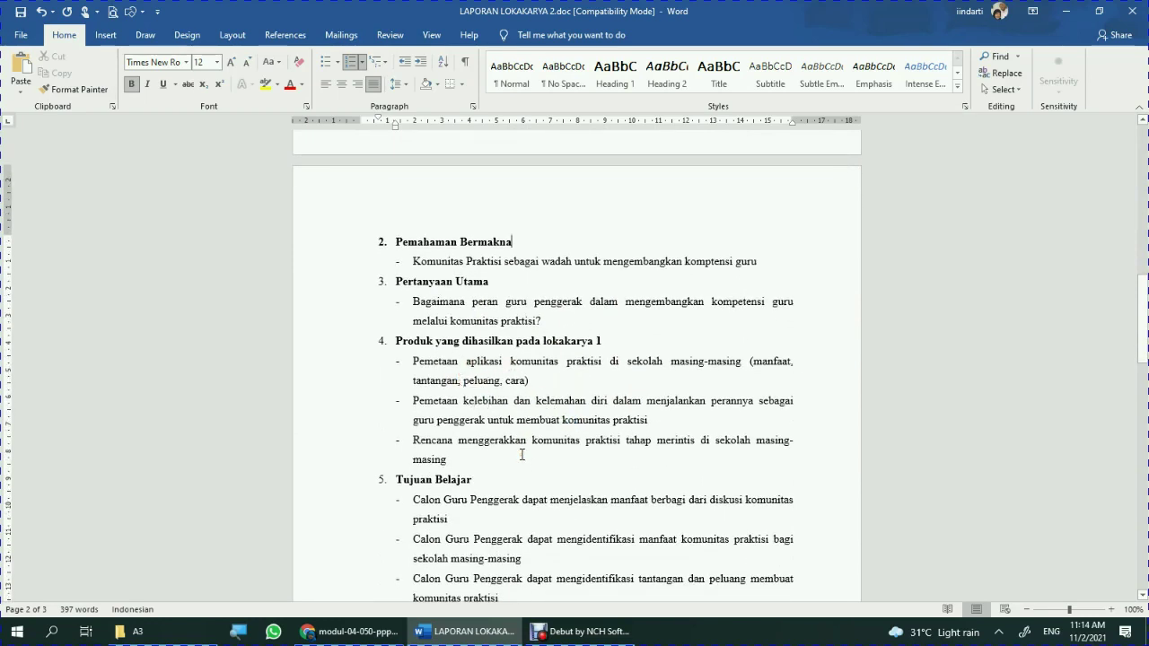
pyautogui.scroll(-4, 539, 462)
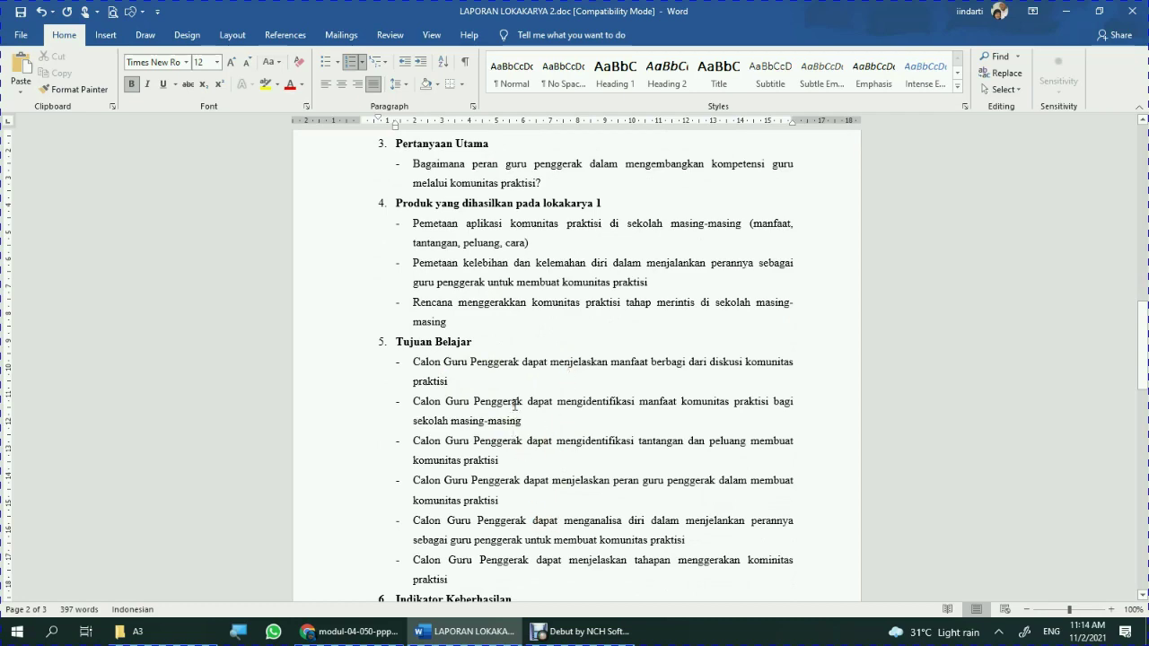
pyautogui.scroll(-6, 518, 455)
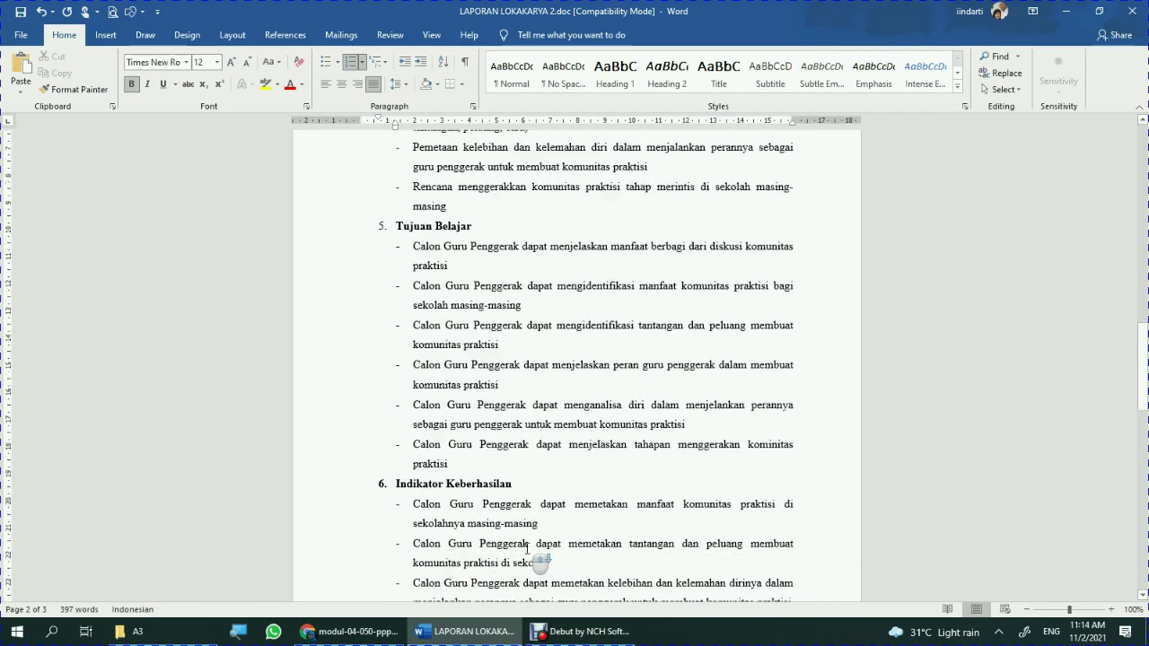
pyautogui.scroll(-7, 525, 453)
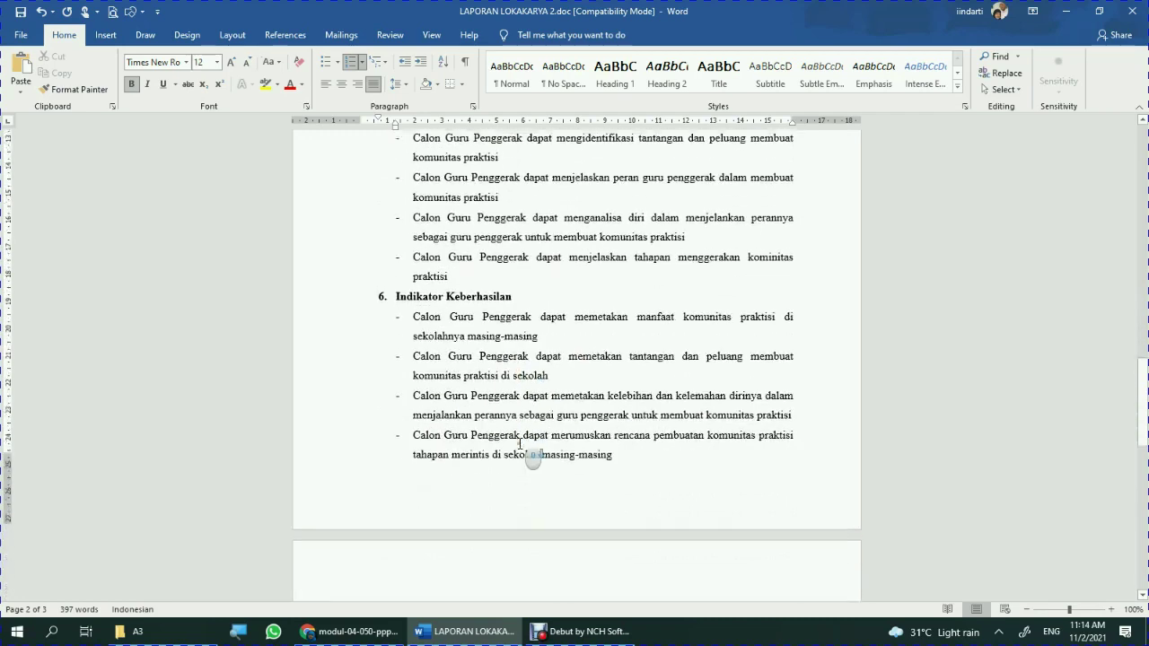
pyautogui.scroll(-3, 524, 456)
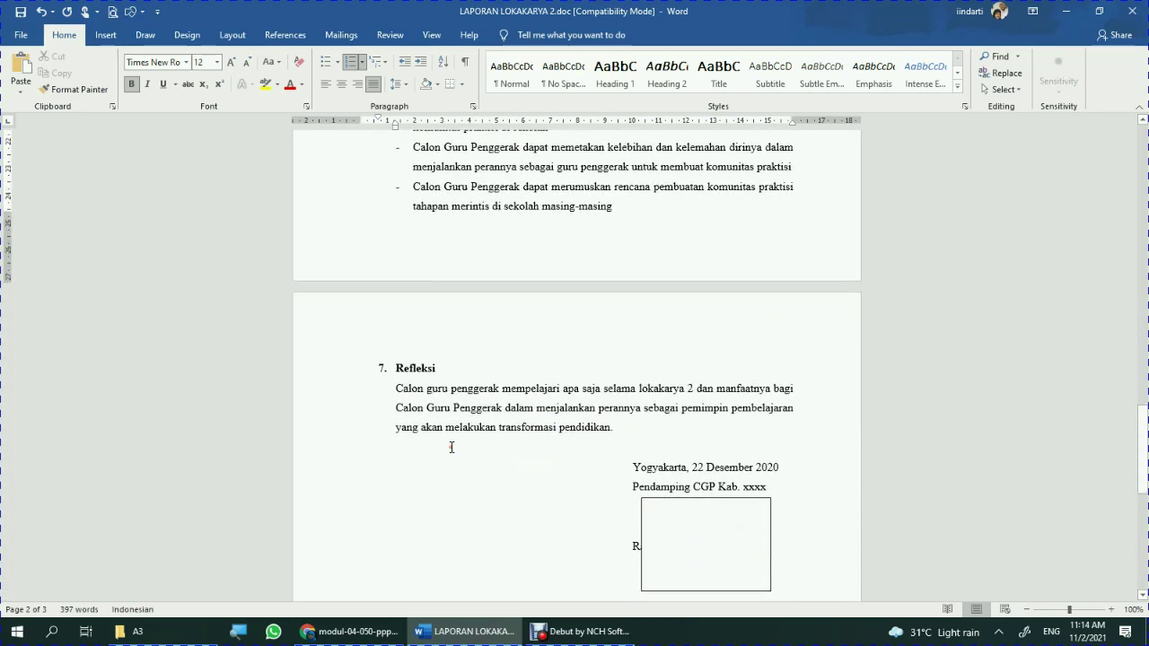
pyautogui.scroll(-9, 514, 483)
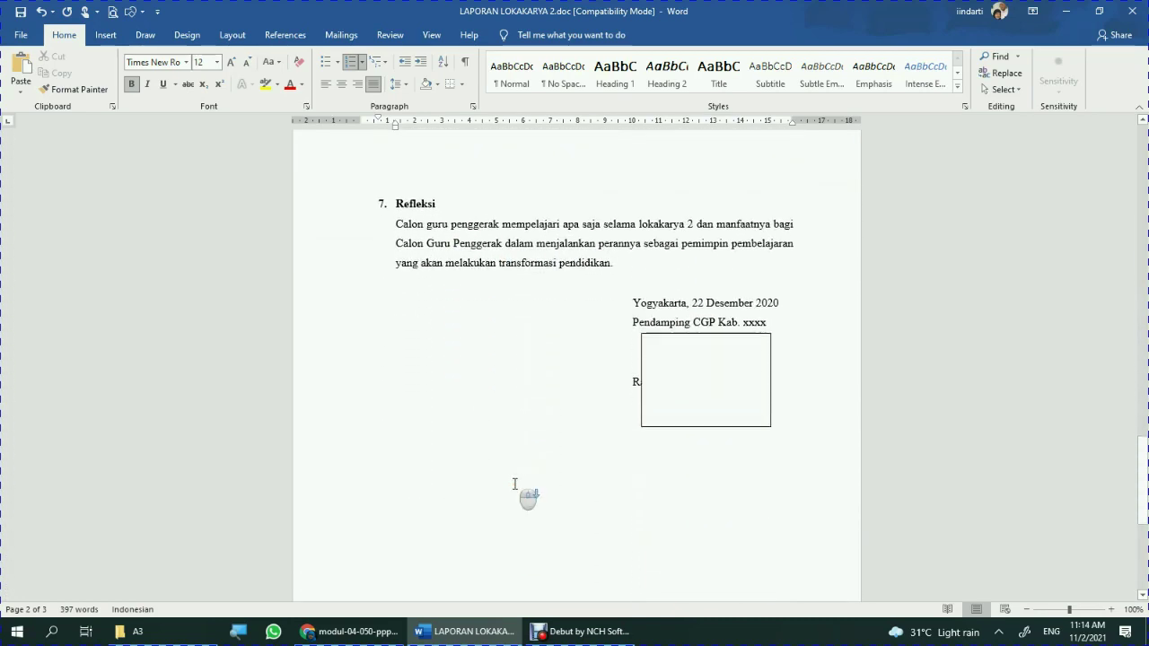
pyautogui.scroll(-2, 514, 482)
pyautogui.scroll(5, 514, 483)
pyautogui.scroll(1, 515, 484)
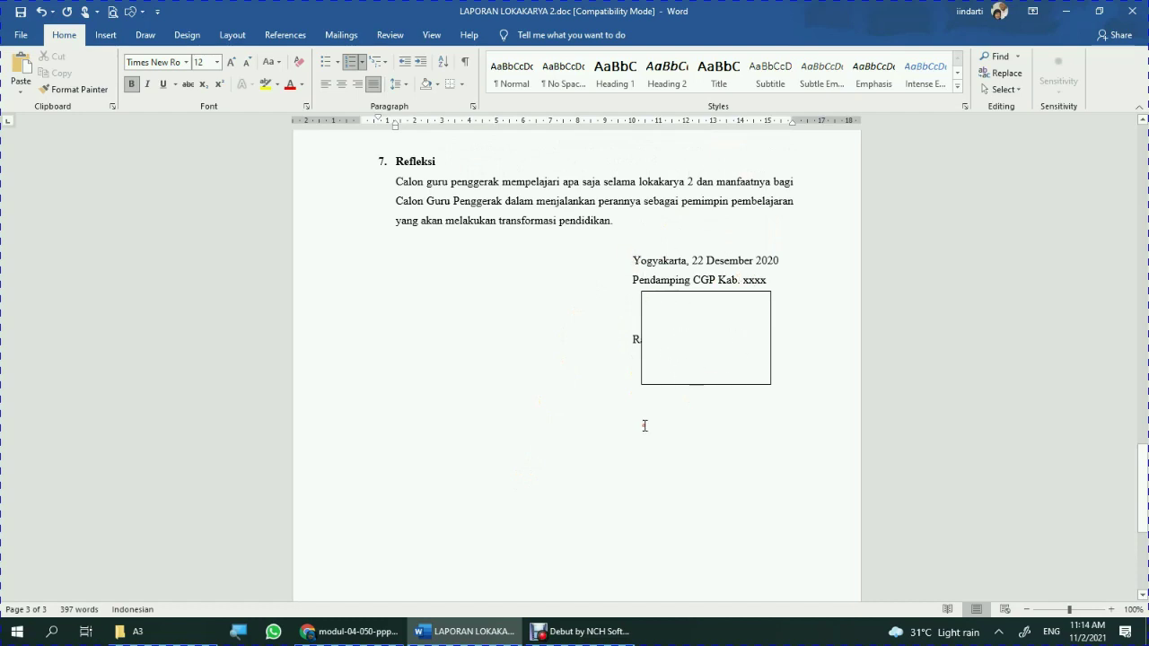
pyautogui.scroll(-3, 615, 384)
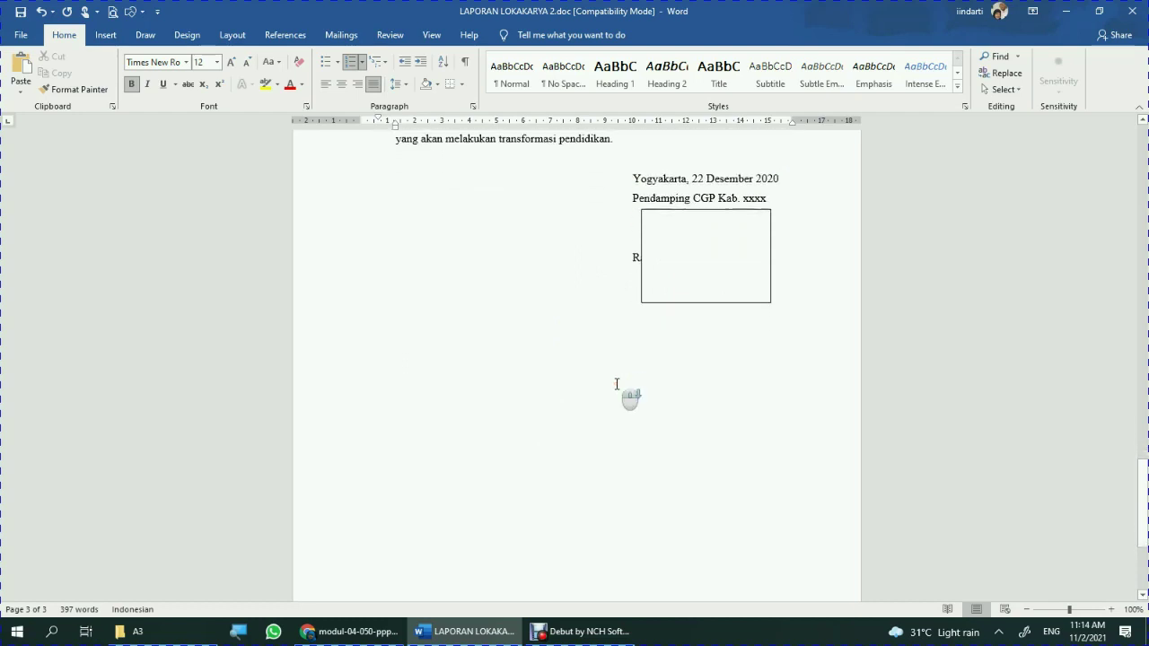
# - Recheck the report's Refleksi section and signature block, then save LAPORAN LOKAKARYA 2.doc
pyautogui.scroll(3, 614, 385)
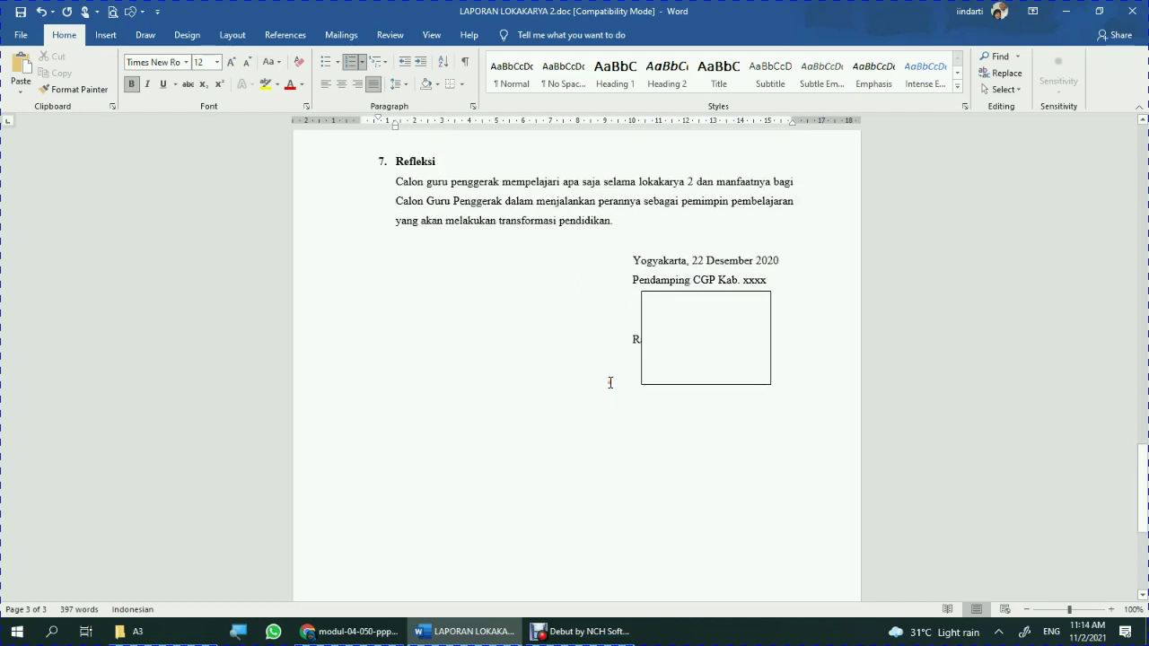
pyautogui.scroll(1, 611, 383)
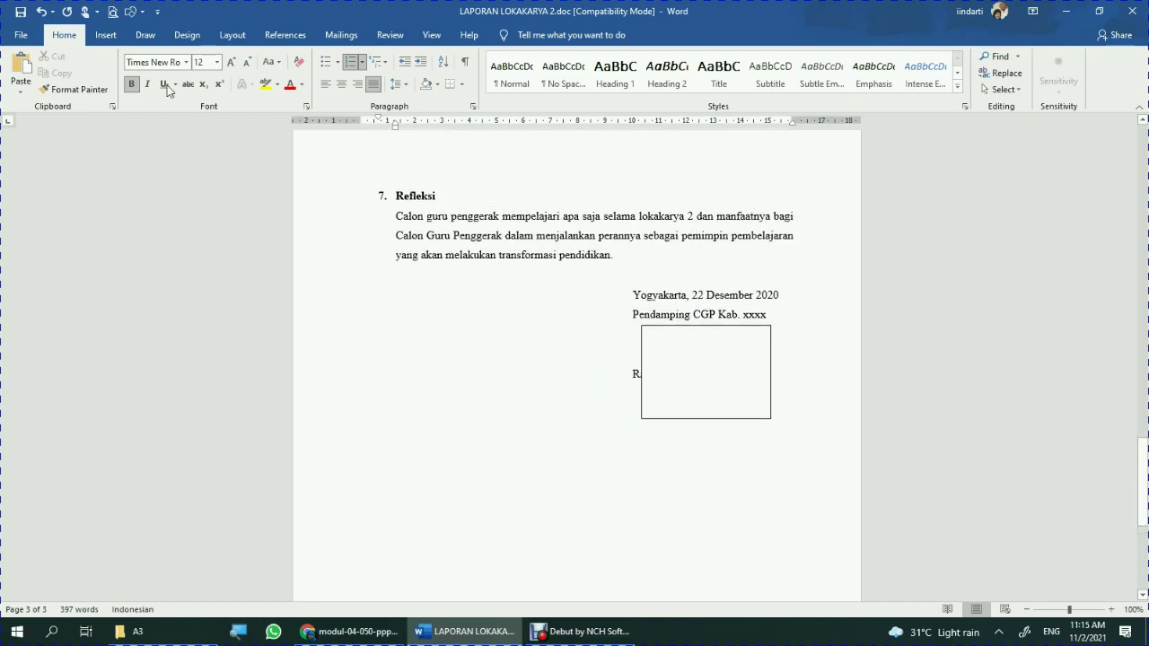
pyautogui.click(19, 35)
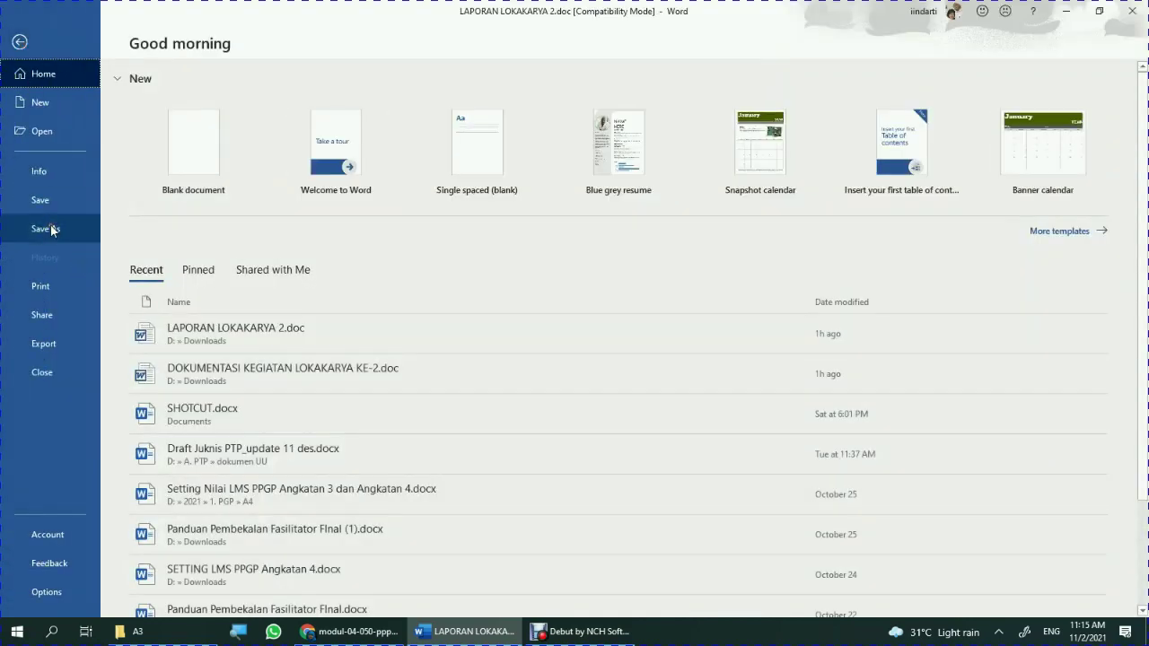
pyautogui.click(41, 200)
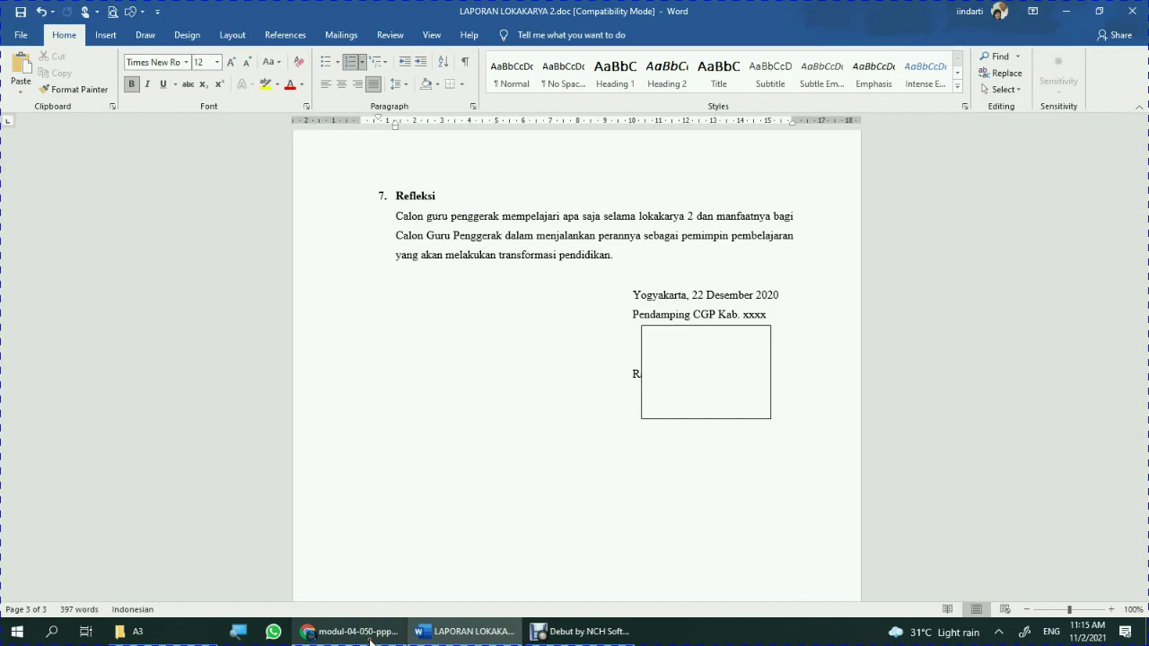
# - Return to the LK.0.a.3 submission form in Chrome and open the Downloads folder on Local Disk (D:) in File Explorer
pyautogui.moveTo(375, 635)
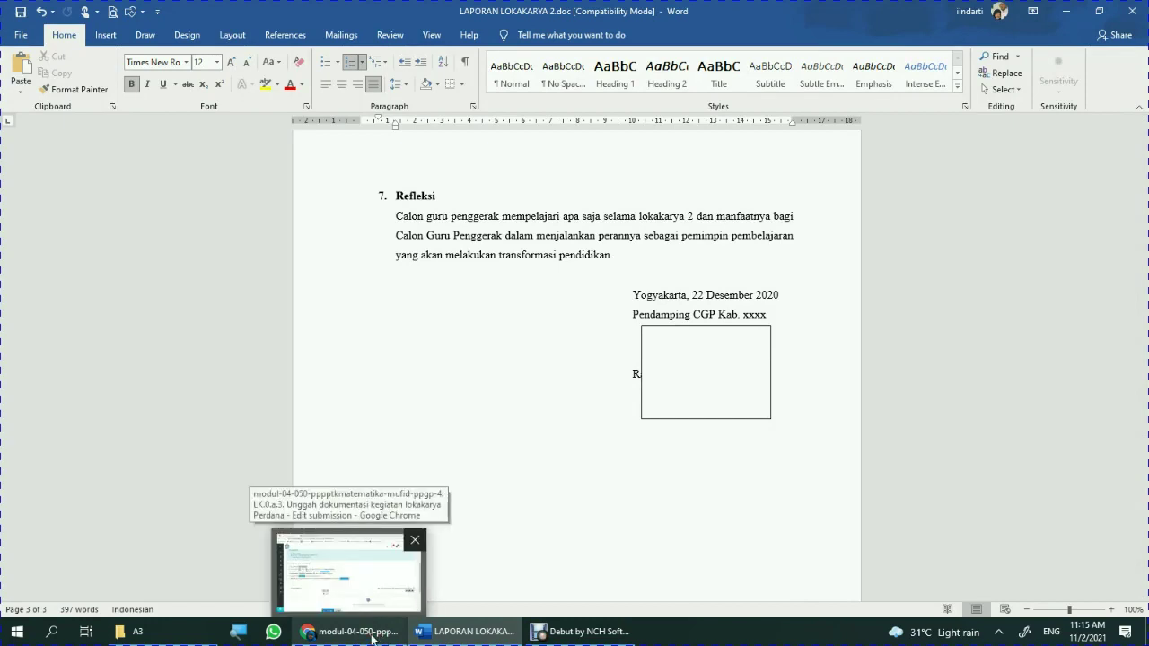
pyautogui.click(373, 634)
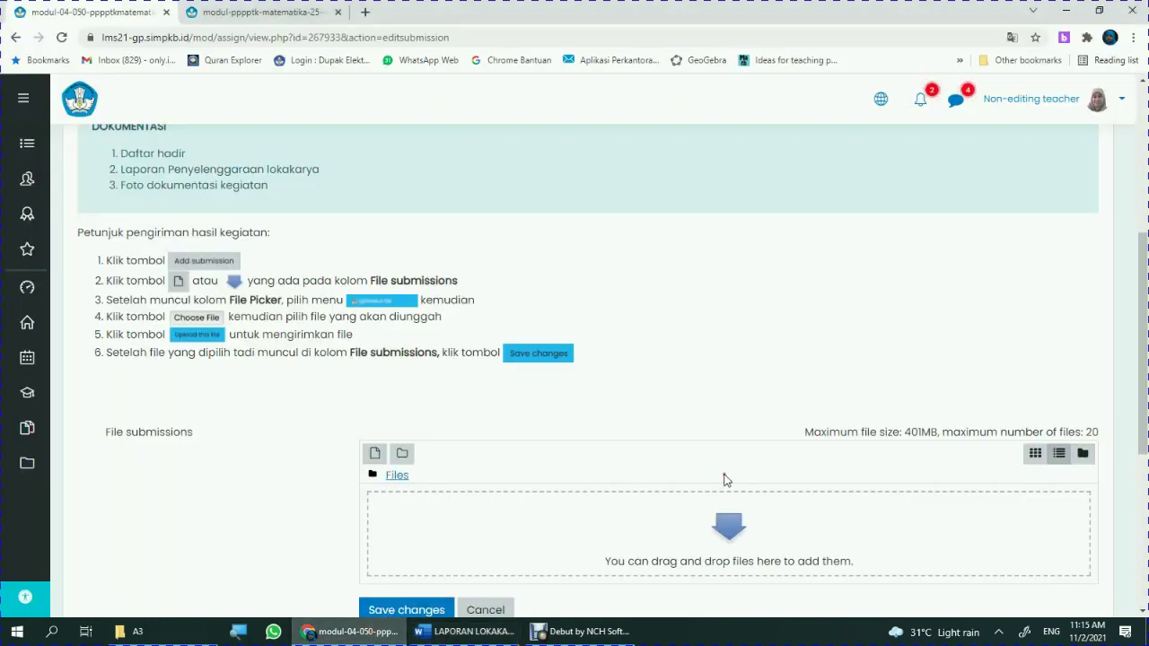
pyautogui.scroll(-1, 659, 505)
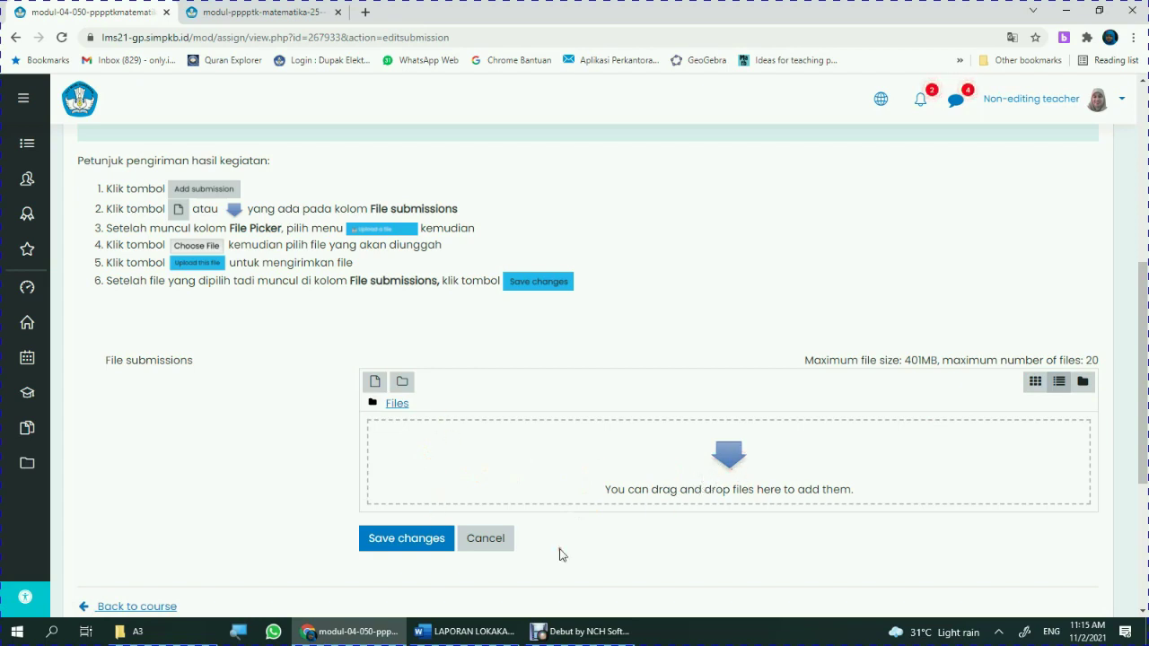
pyautogui.click(134, 631)
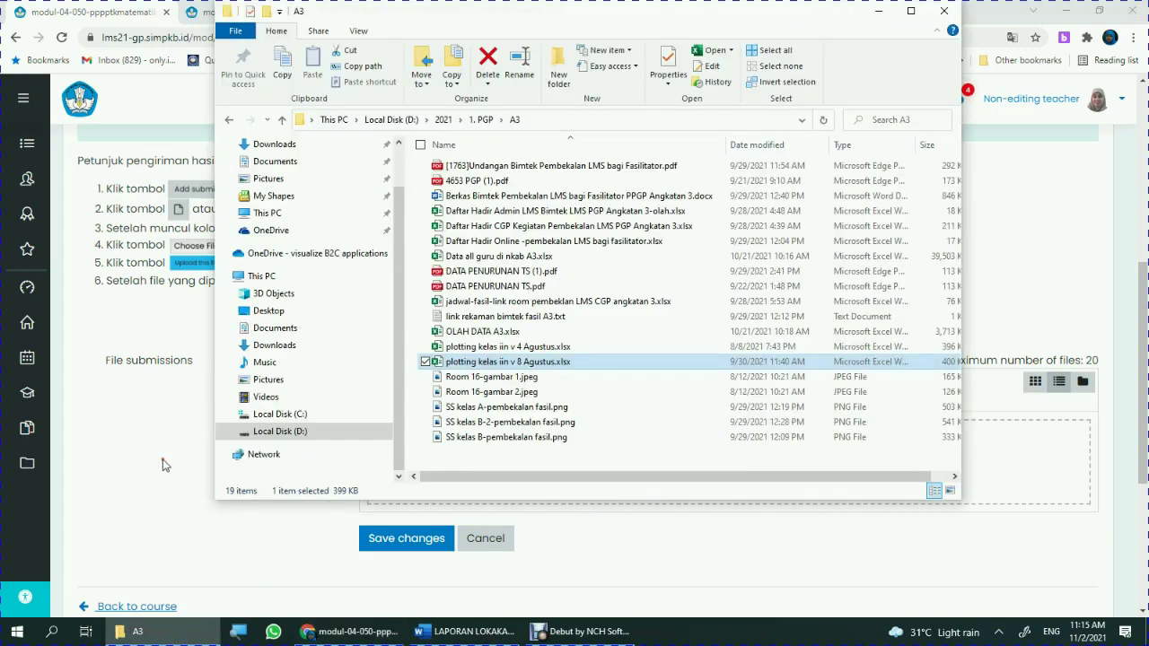
pyautogui.click(278, 432)
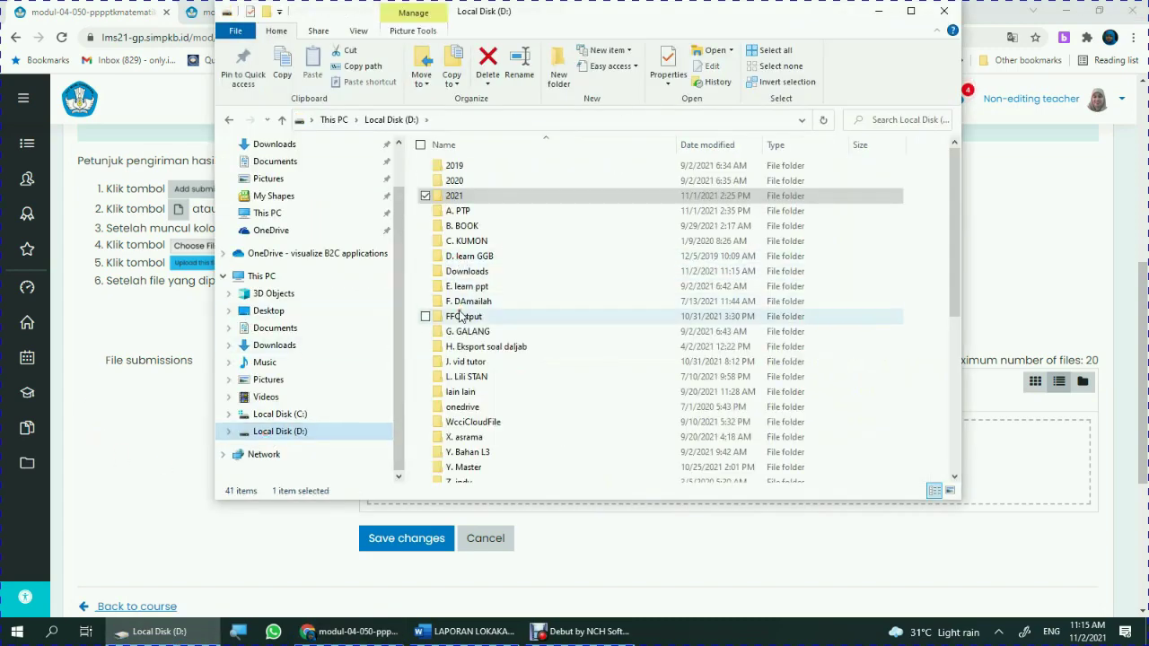
pyautogui.doubleClick(466, 271)
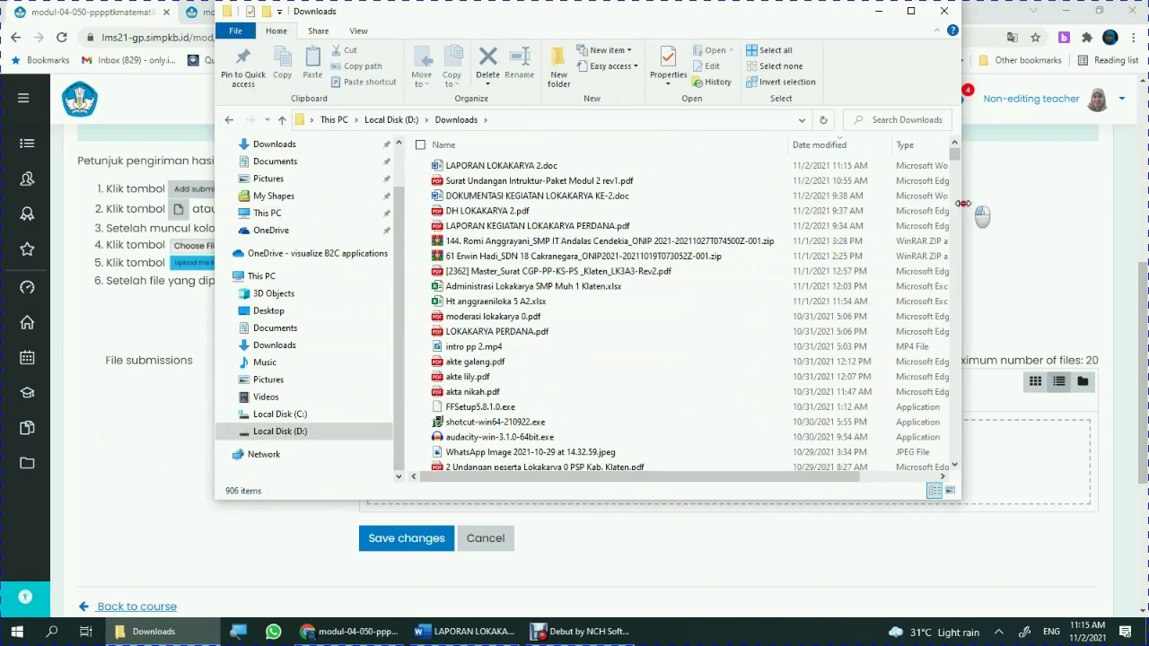
# - Narrow and move the Downloads window beside the File submissions area and add LAPORAN LOKAKARYA 2.doc to the submission
pyautogui.moveTo(959, 200); pyautogui.dragTo(739, 240)
pyautogui.moveTo(534, 18); pyautogui.dragTo(288, 52)
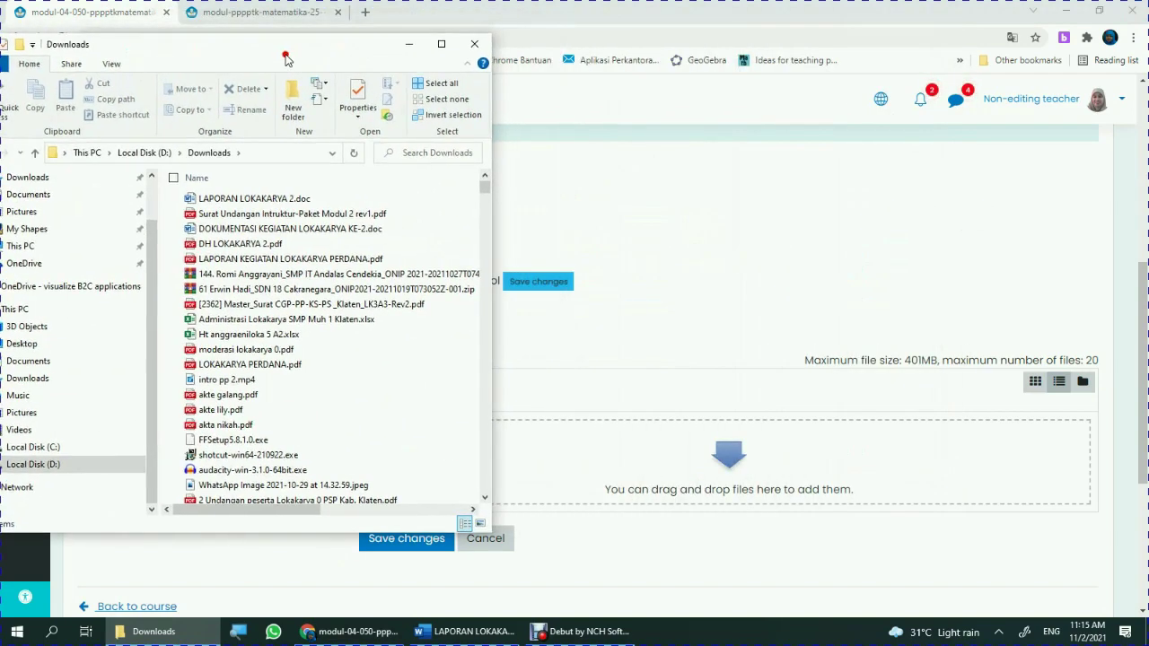
pyautogui.moveTo(256, 199); pyautogui.dragTo(617, 491)
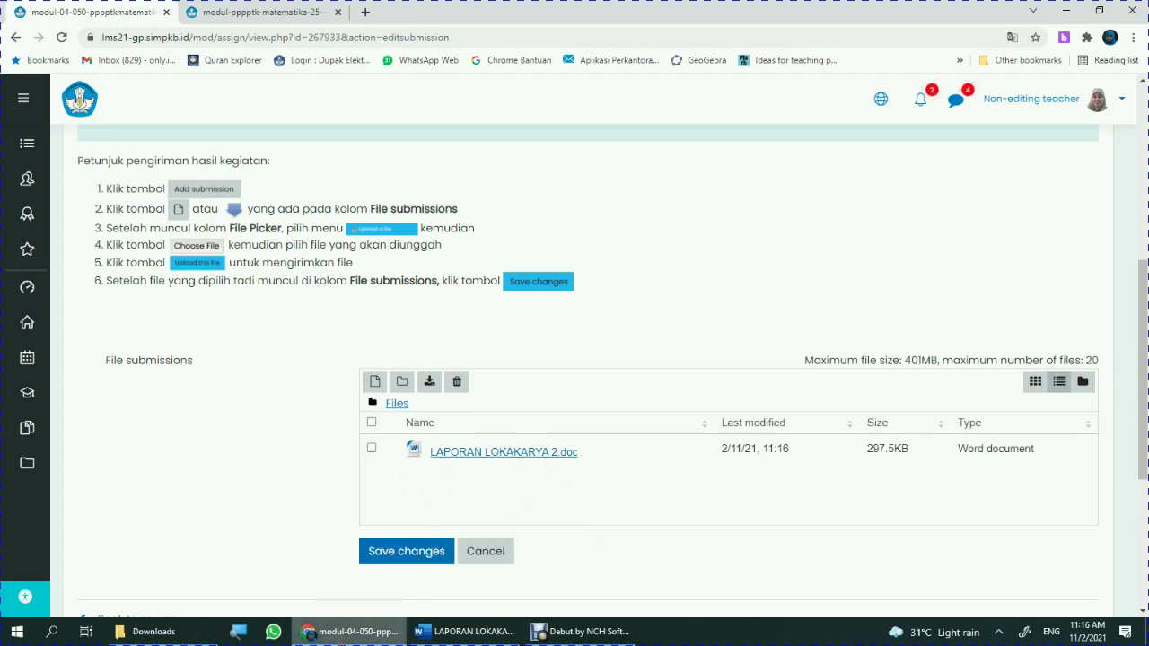
# - Add the photo poto pengimbasan 2.jpeg from the A GMT 2 folder to the File submissions area and save the submission
pyautogui.click(180, 637)
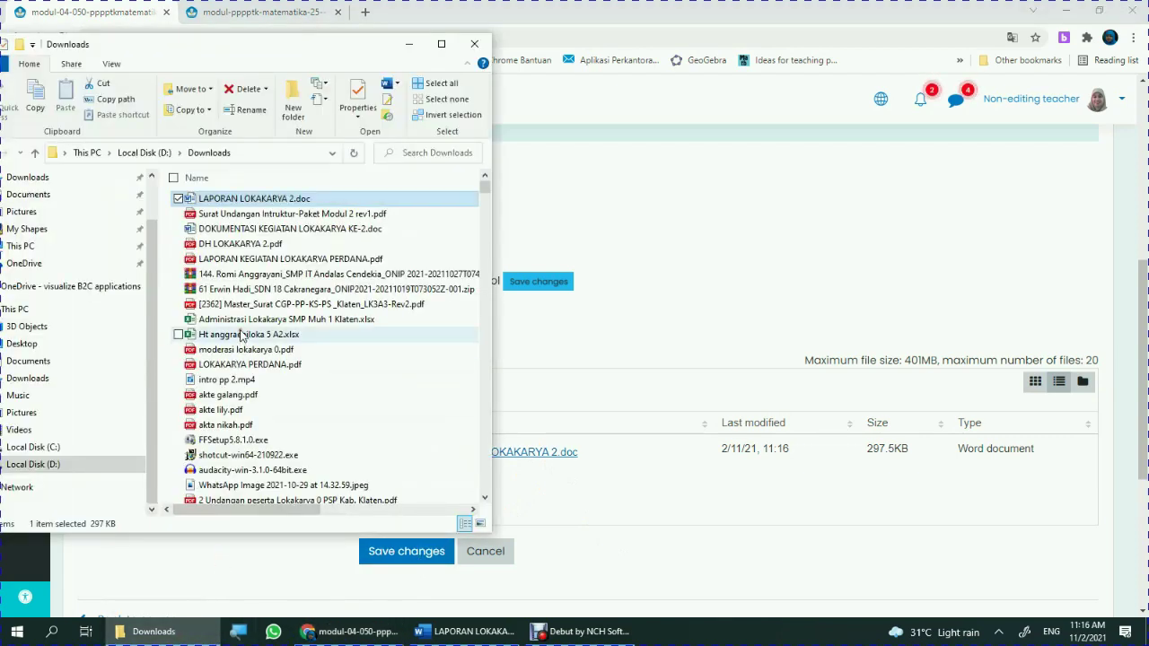
pyautogui.hotkey('alt', 'Left')
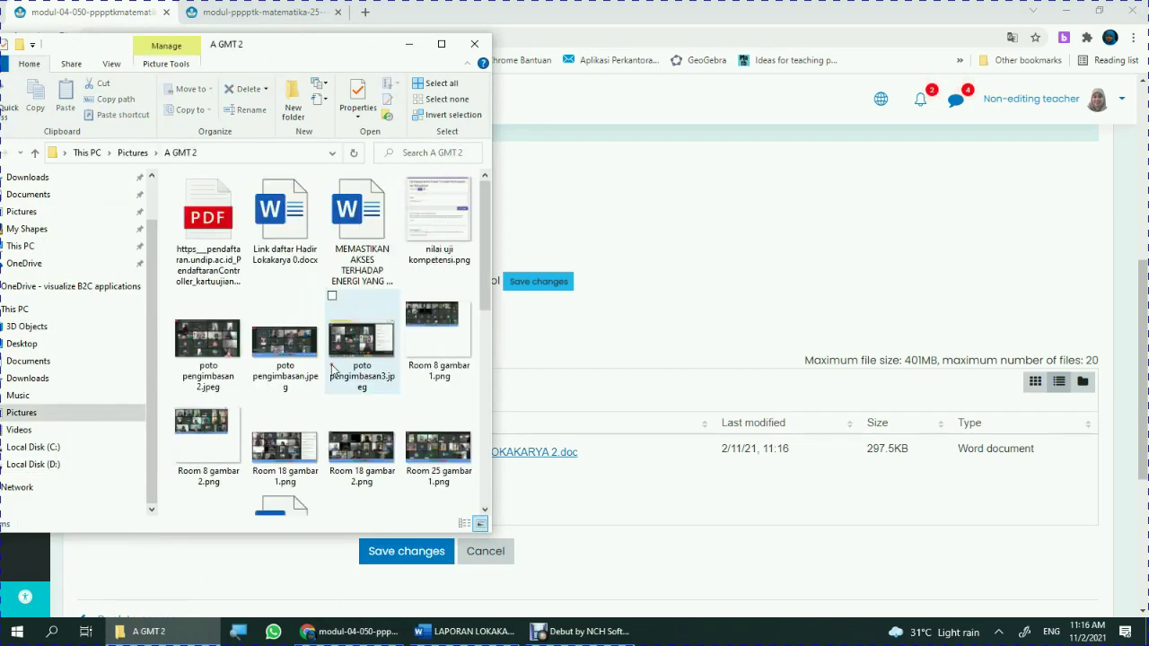
pyautogui.click(226, 353)
pyautogui.moveTo(225, 353); pyautogui.dragTo(561, 484)
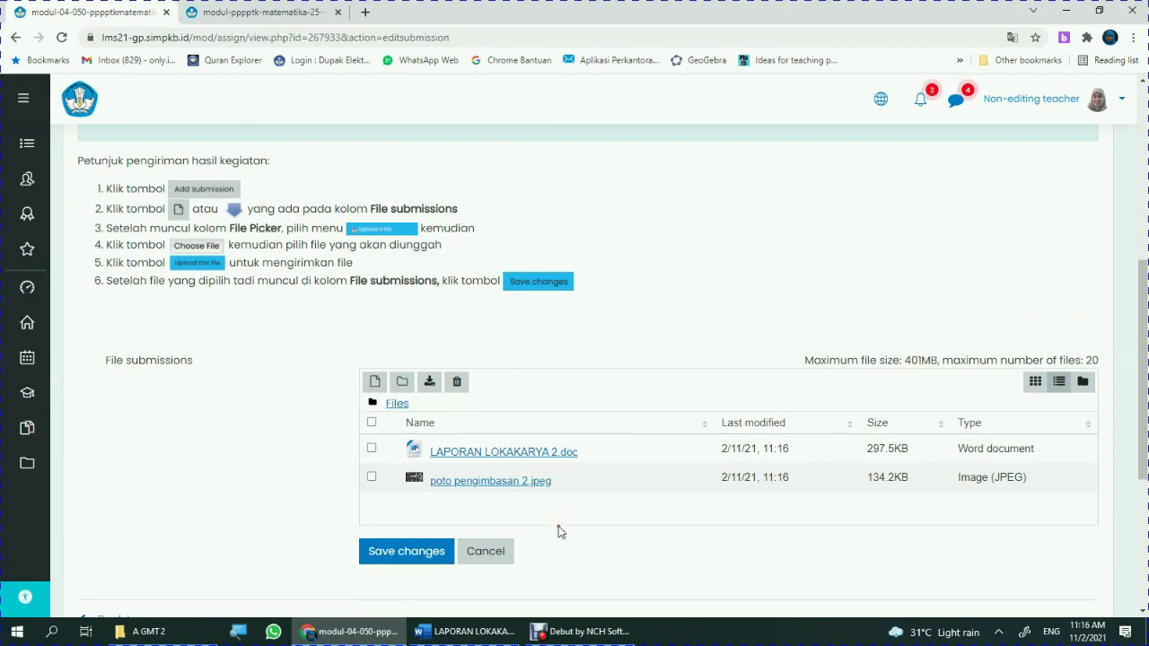
pyautogui.click(406, 553)
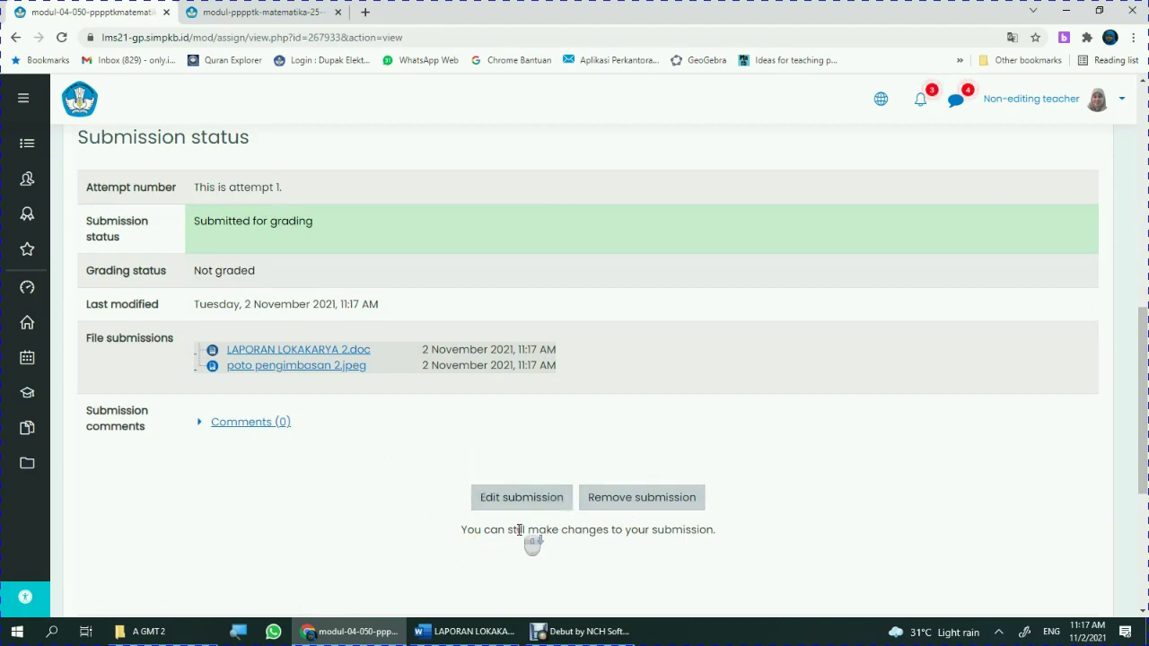
# - Examine the LK.0.a.3 submission status, its submitted files and the options for editing or removing the submission
pyautogui.scroll(-1, 521, 537)
pyautogui.scroll(-1, 516, 439)
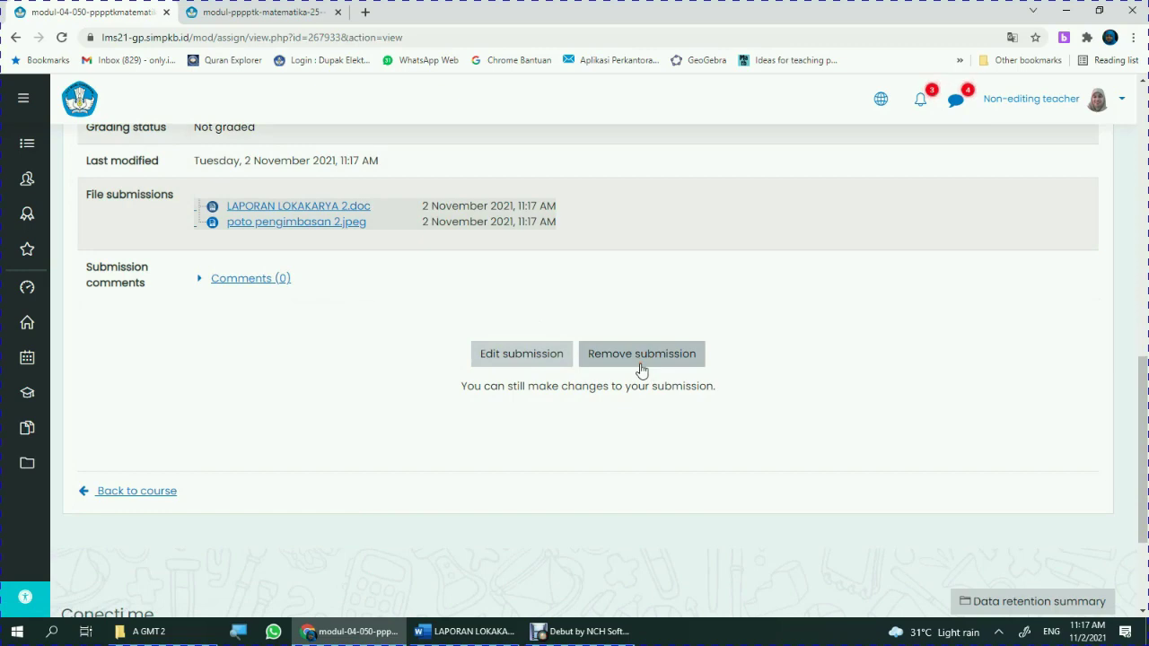
pyautogui.scroll(9, 626, 368)
pyautogui.scroll(-3, 452, 419)
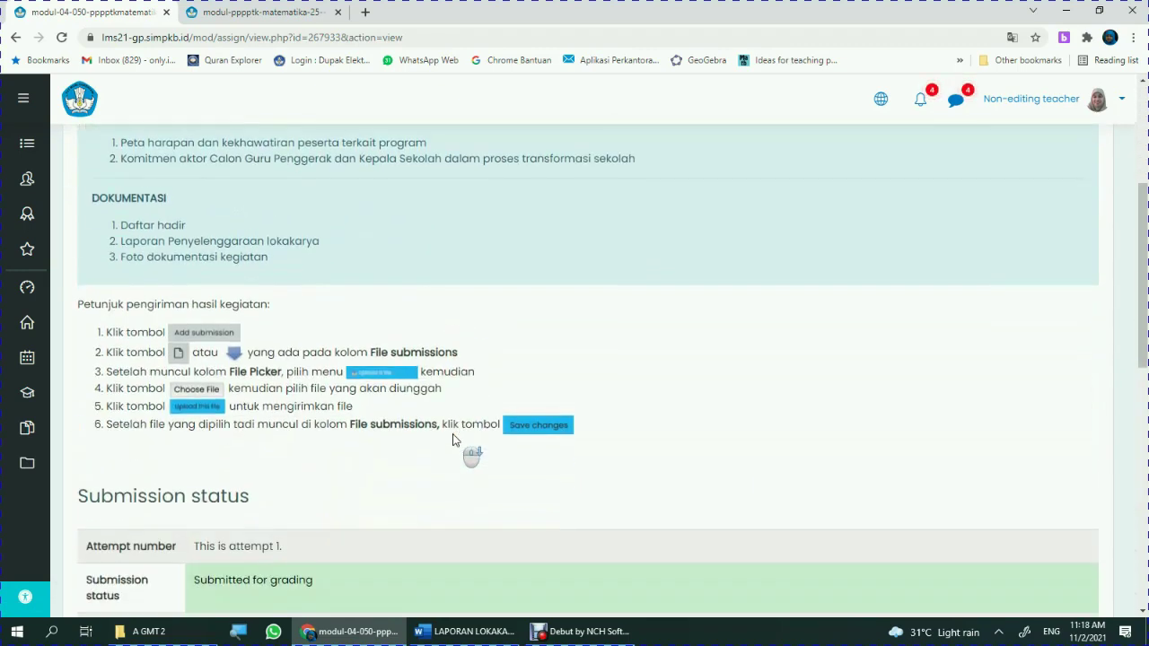
pyautogui.scroll(-3, 454, 439)
pyautogui.scroll(-2, 453, 438)
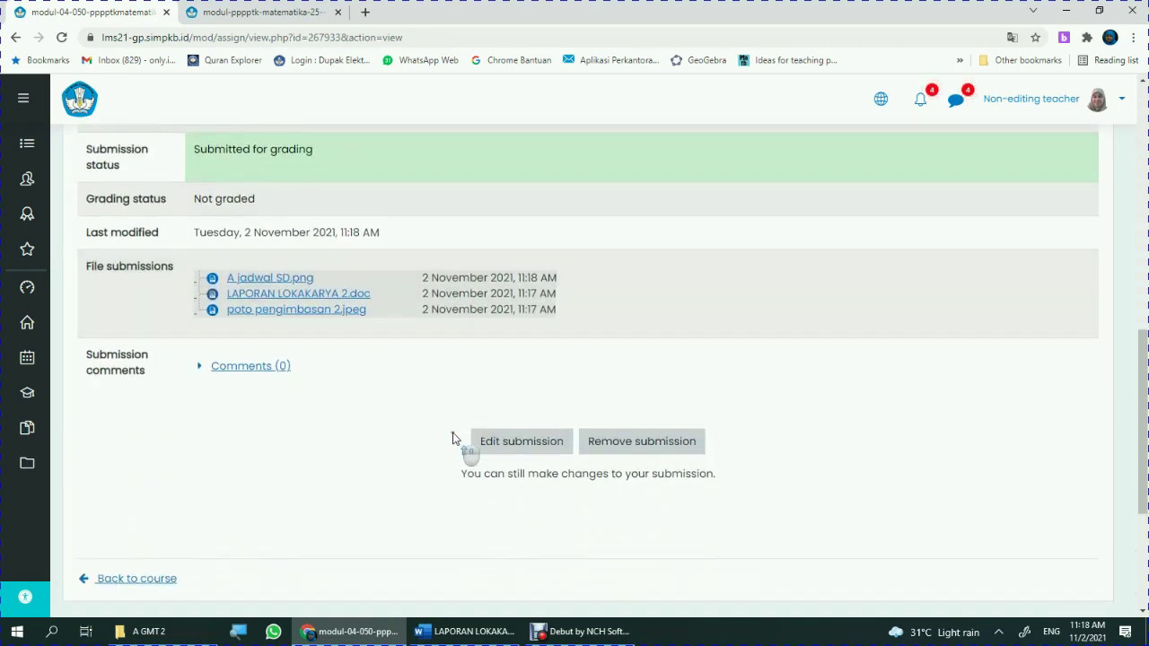
pyautogui.scroll(2, 453, 439)
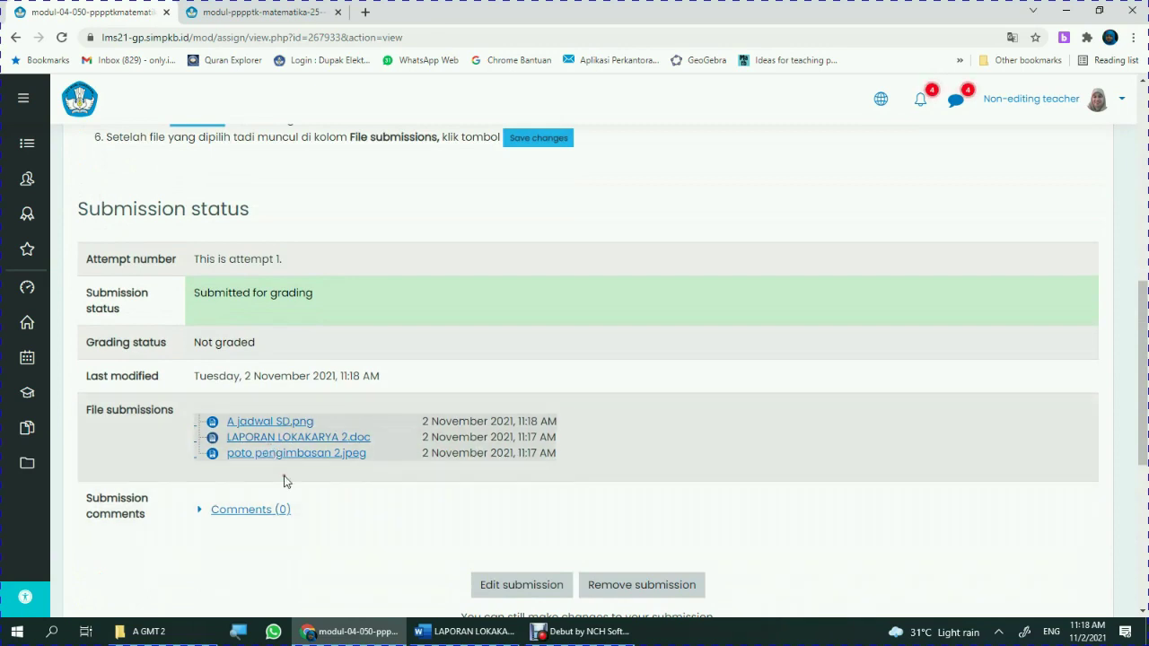
pyautogui.scroll(4, 329, 449)
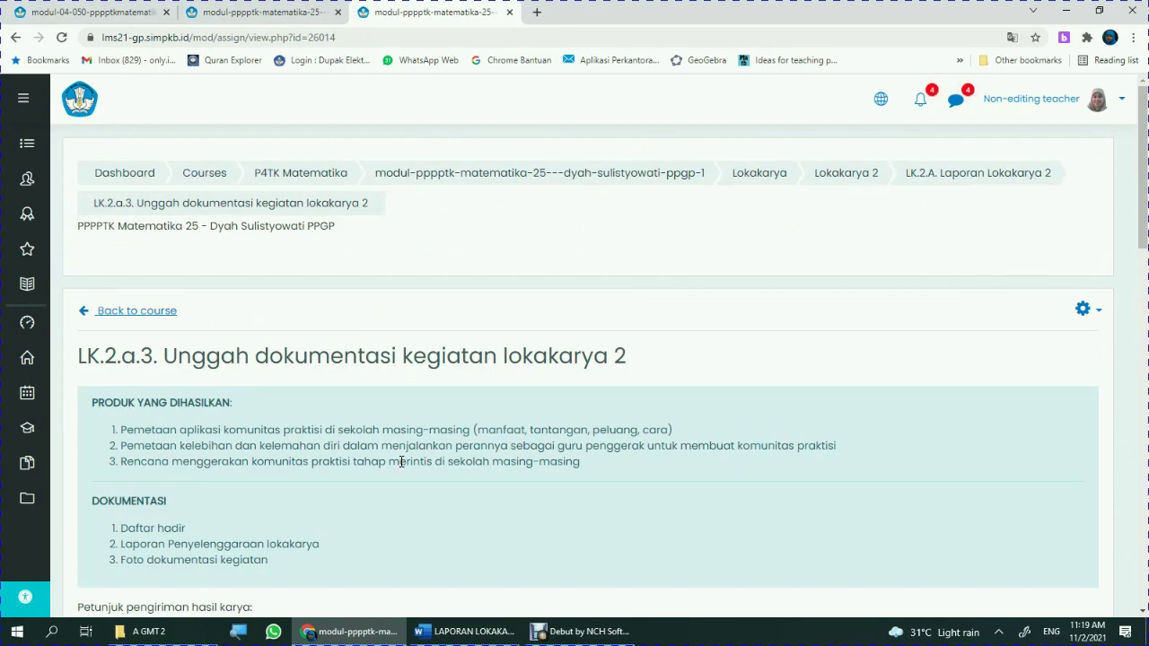
# - Review the LK.2.a.3 Unggah dokumentasi kegiatan lokakarya 2 assignment's submission instructions, grading summary and submission status
pyautogui.scroll(-3, 401, 461)
pyautogui.scroll(-3, 403, 465)
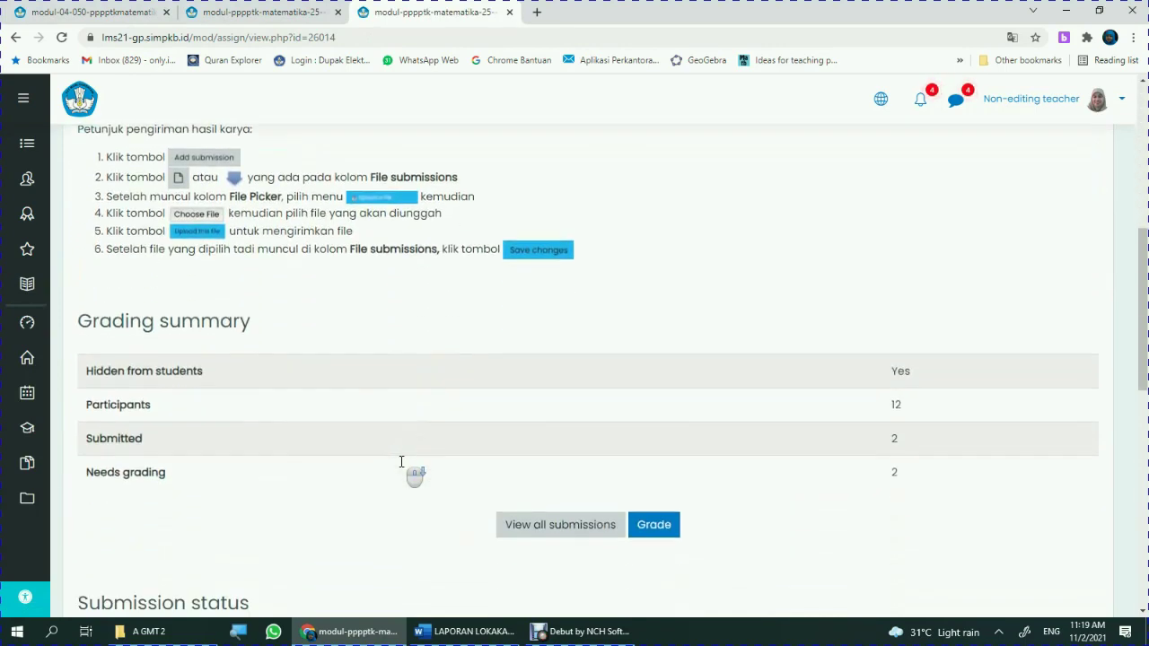
pyautogui.scroll(1, 503, 422)
pyautogui.scroll(1, 504, 422)
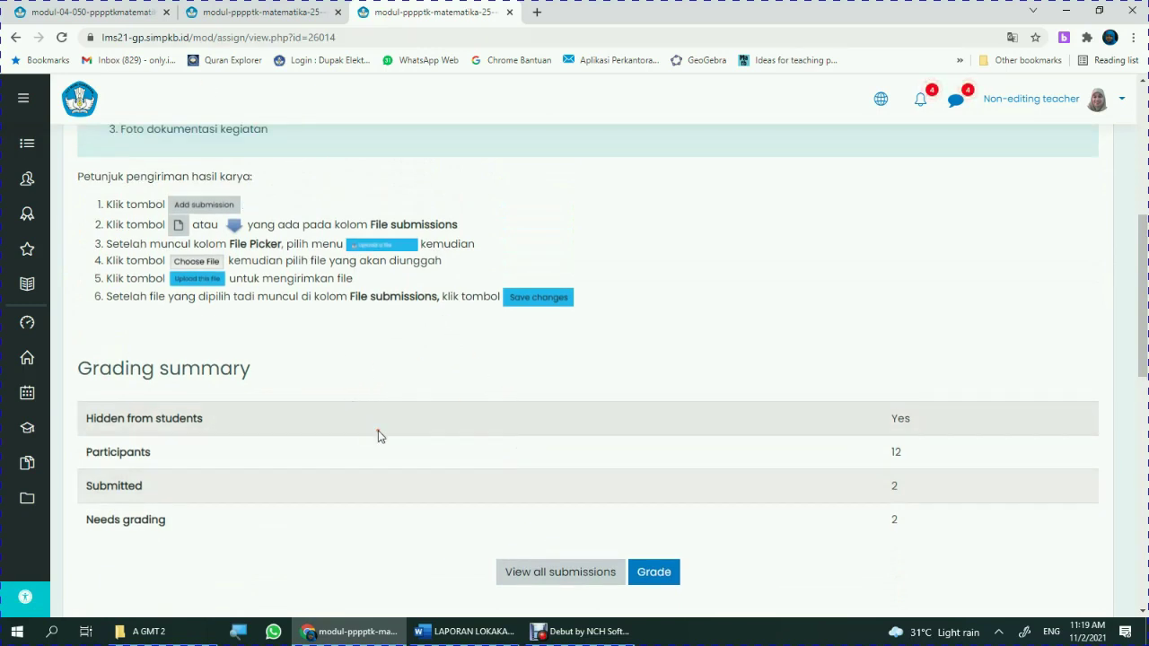
pyautogui.scroll(-2, 380, 430)
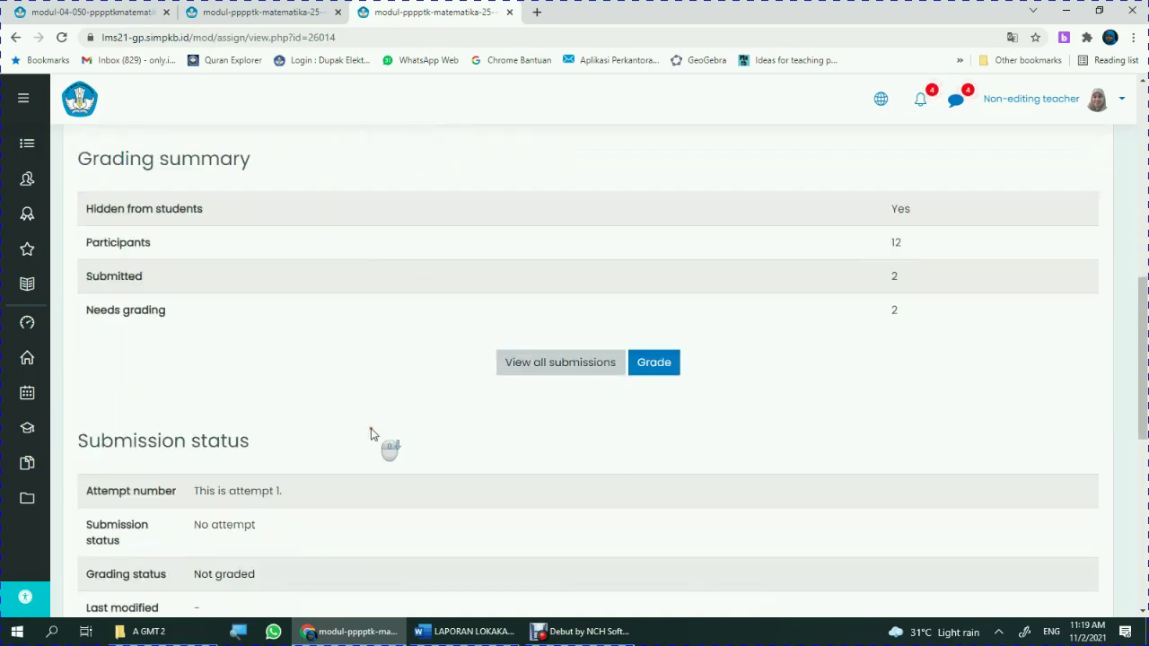
pyautogui.scroll(-1, 371, 433)
pyautogui.scroll(-2, 355, 466)
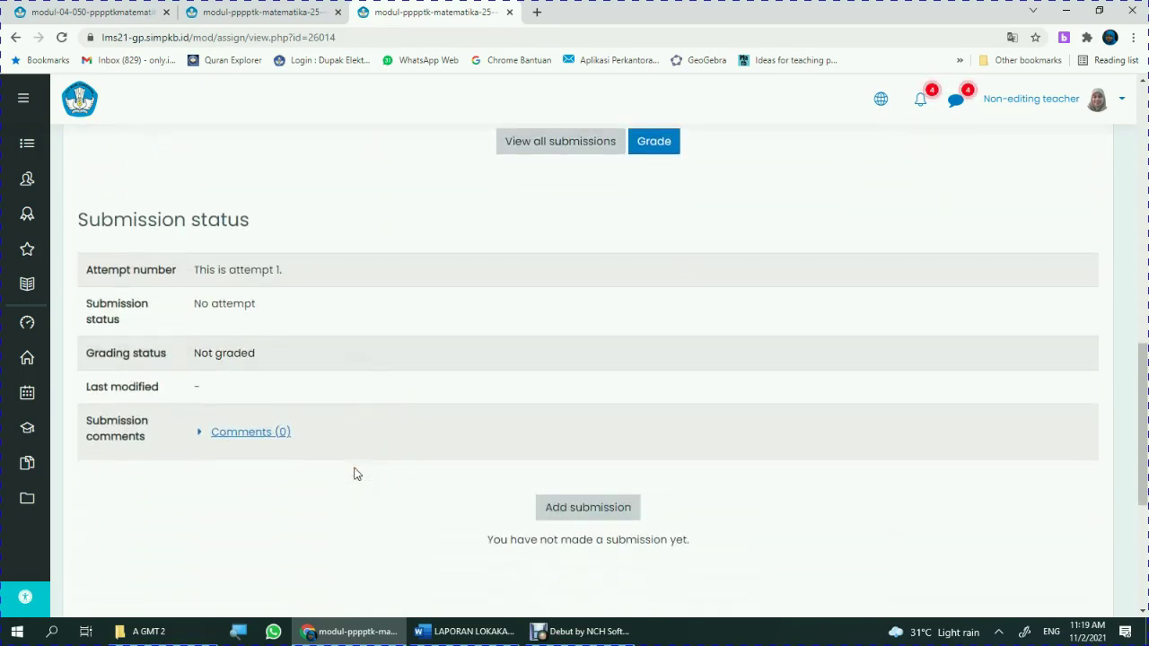
pyautogui.scroll(5, 354, 473)
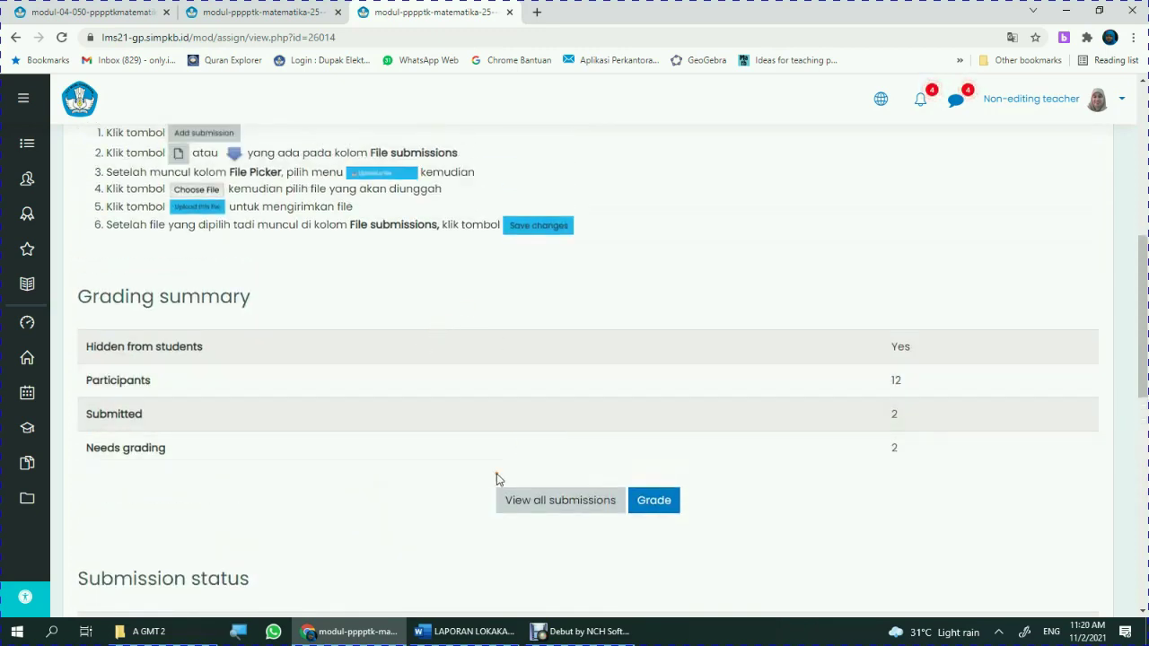
# - View all submissions for LK.2.a.3 and look through the participant table for entries submitted for grading
pyautogui.click(556, 504)
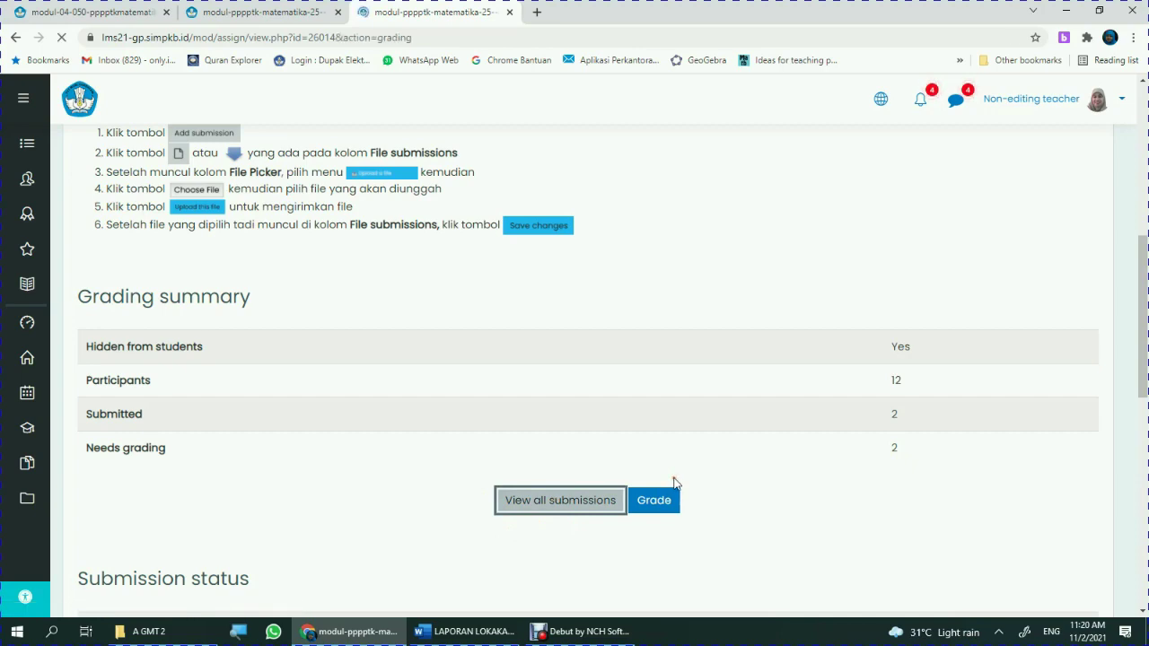
pyautogui.scroll(-5, 682, 474)
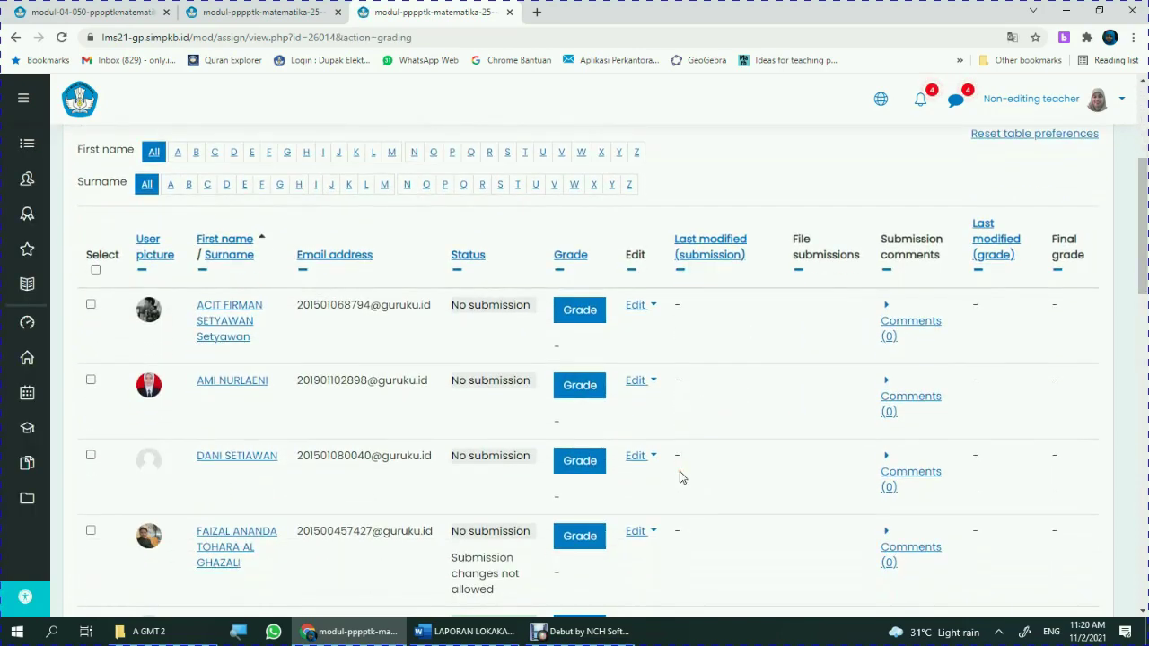
pyautogui.scroll(-2, 679, 471)
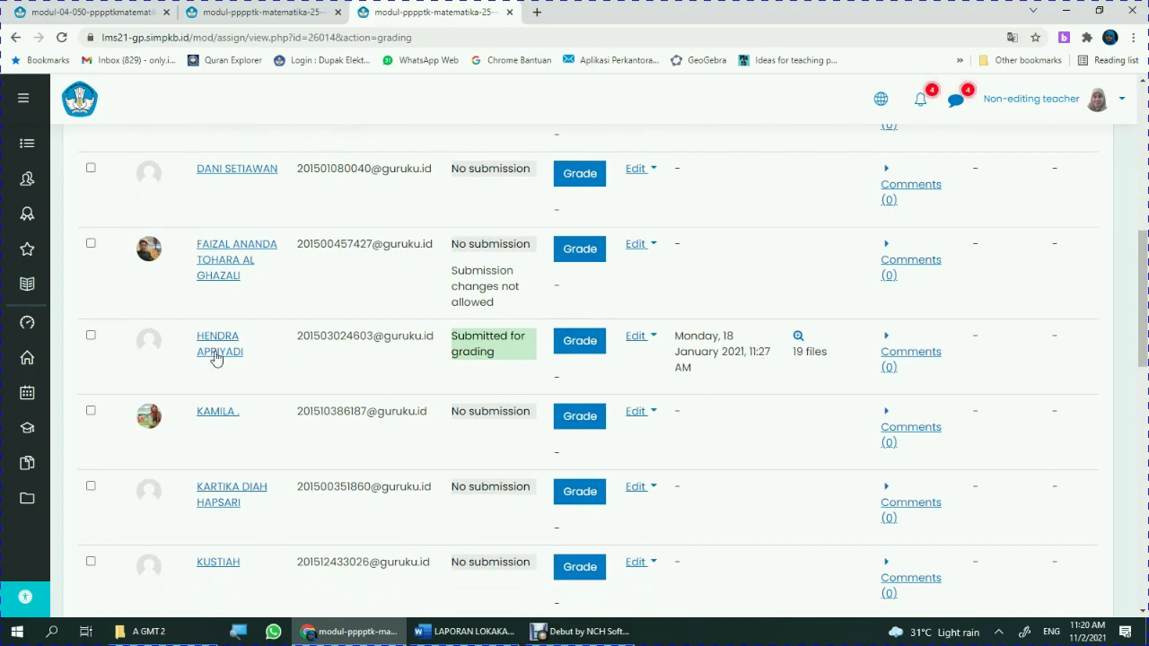
pyautogui.scroll(-4, 816, 404)
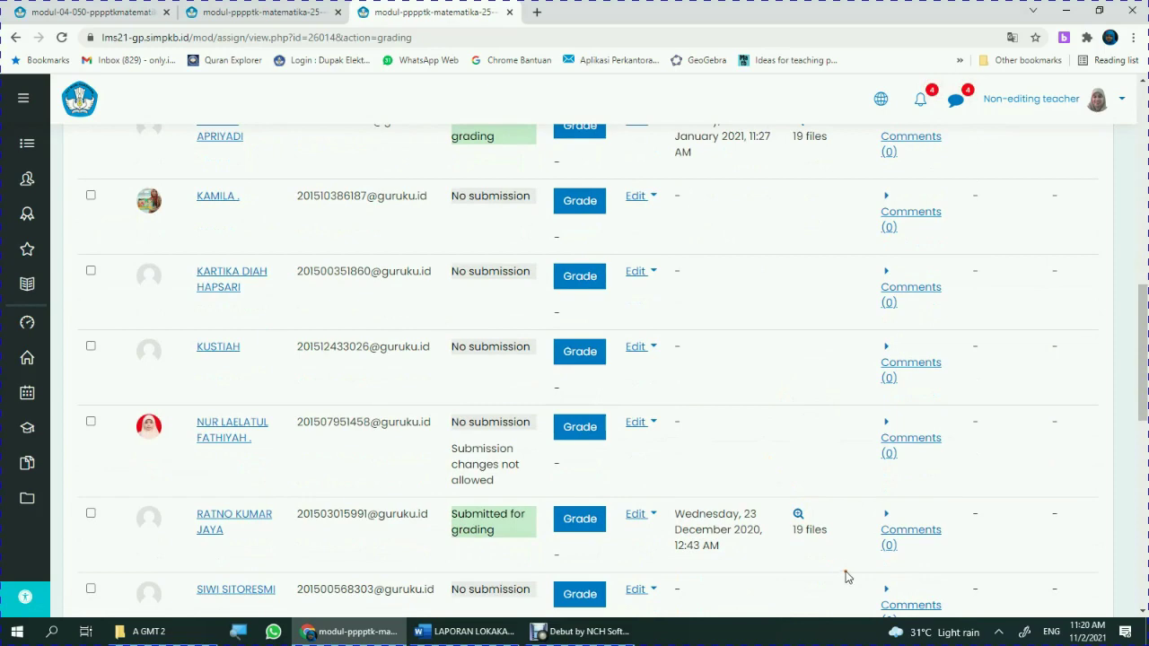
# - Open the full file list of the submission dated 23 December 2020 and review its DOKUMENTASI and PRODUK YANG DIHASILKAN folders
pyautogui.click(798, 516)
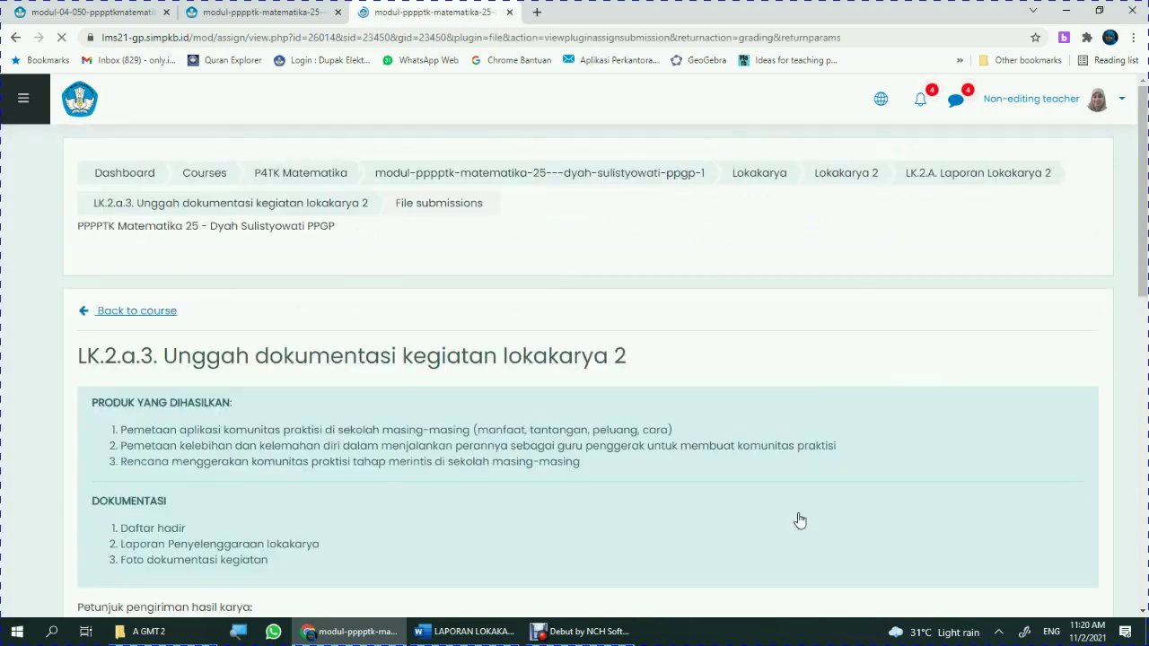
pyautogui.scroll(-7, 683, 462)
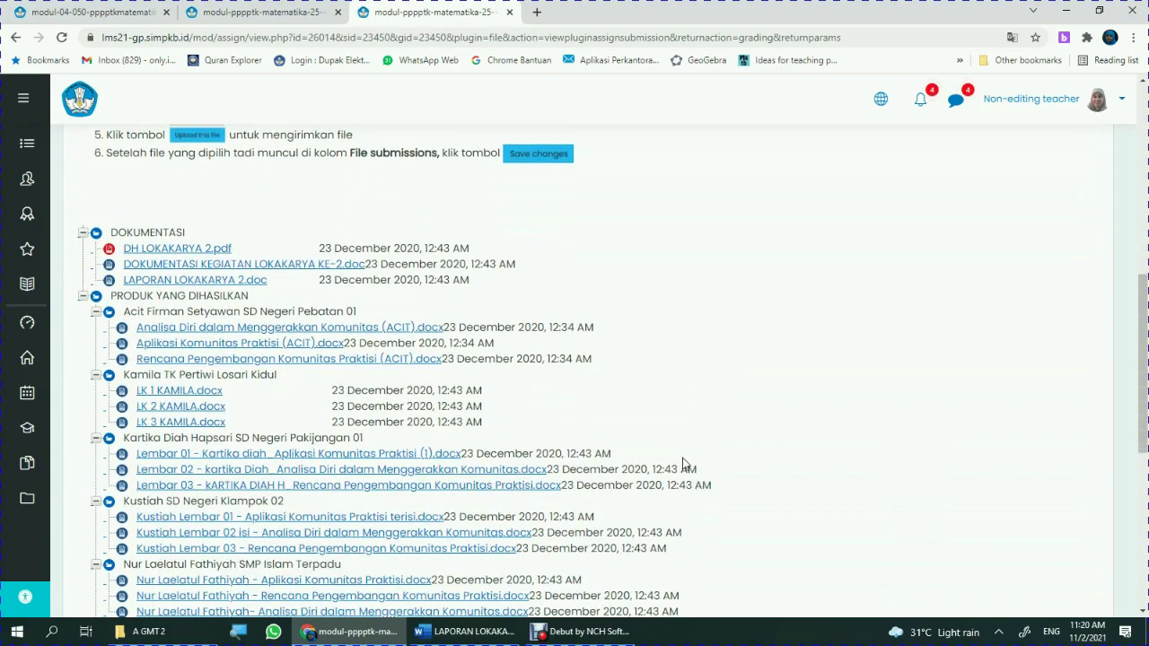
pyautogui.scroll(-3, 686, 467)
pyautogui.scroll(3, 538, 287)
pyautogui.scroll(-1, 239, 436)
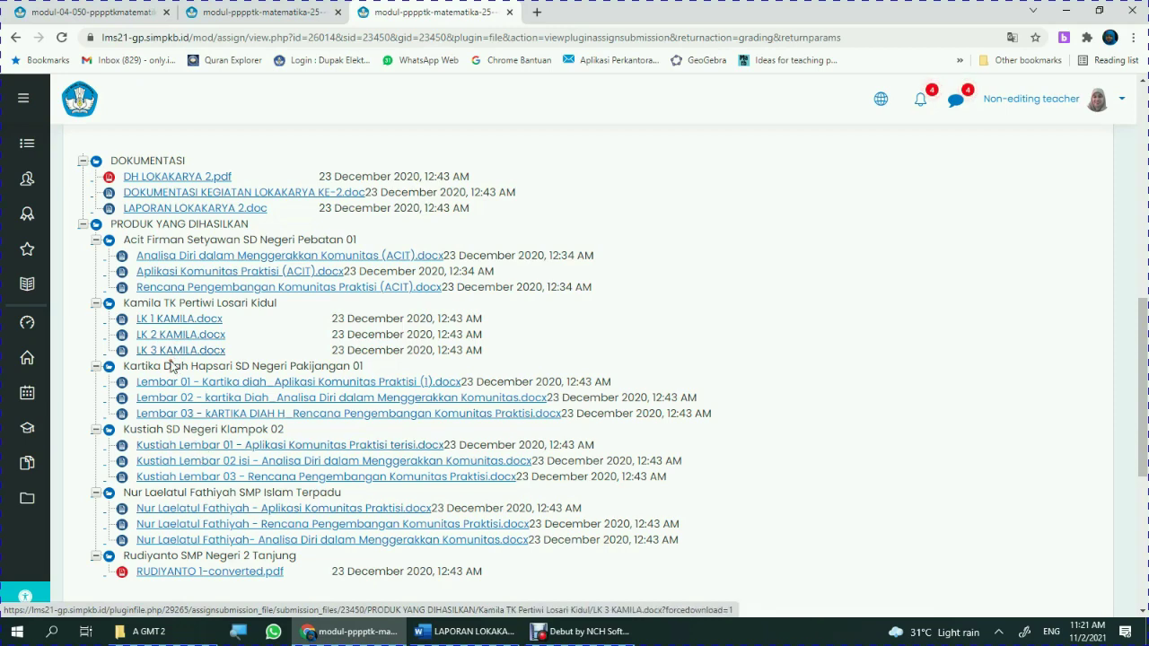
# - Compare the sample submission's folders with the assignment's required products and documentation, then return to the LK.0.a.3 submission page
pyautogui.scroll(3, 185, 388)
pyautogui.scroll(3, 185, 388)
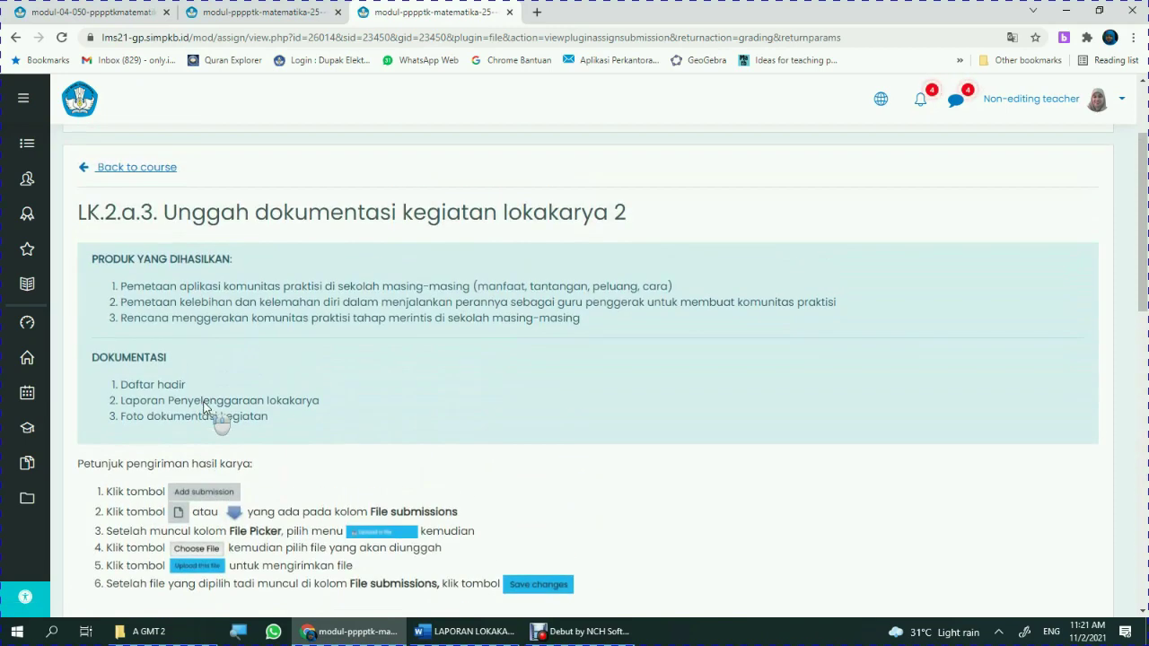
pyautogui.scroll(-2, 211, 413)
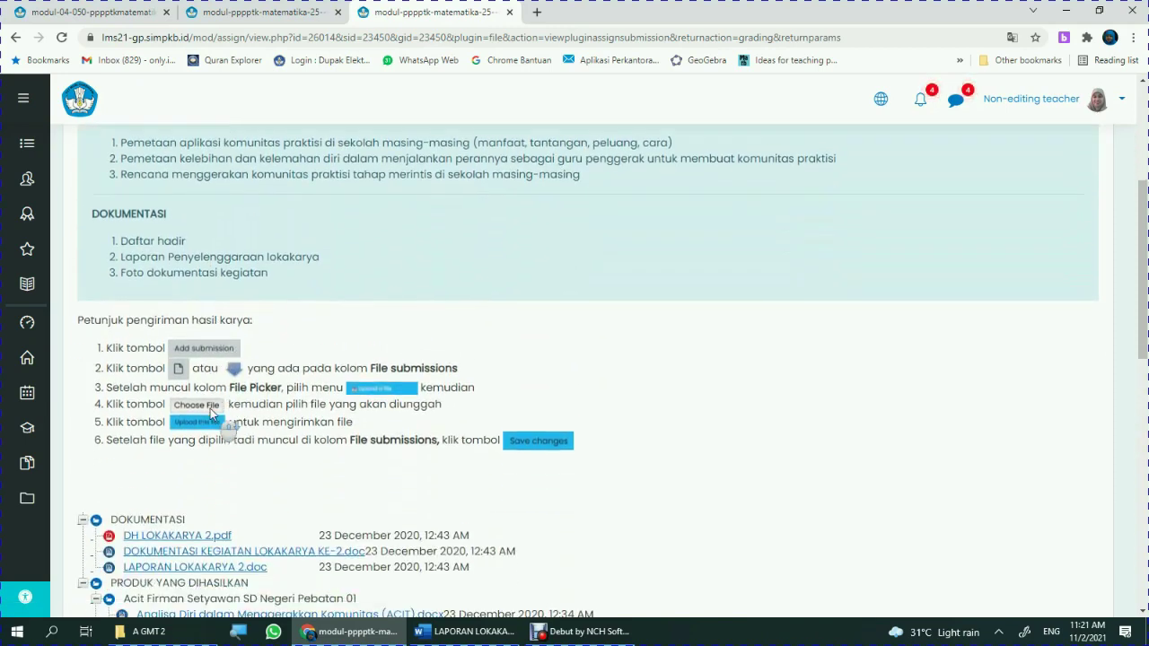
pyautogui.scroll(-3, 215, 404)
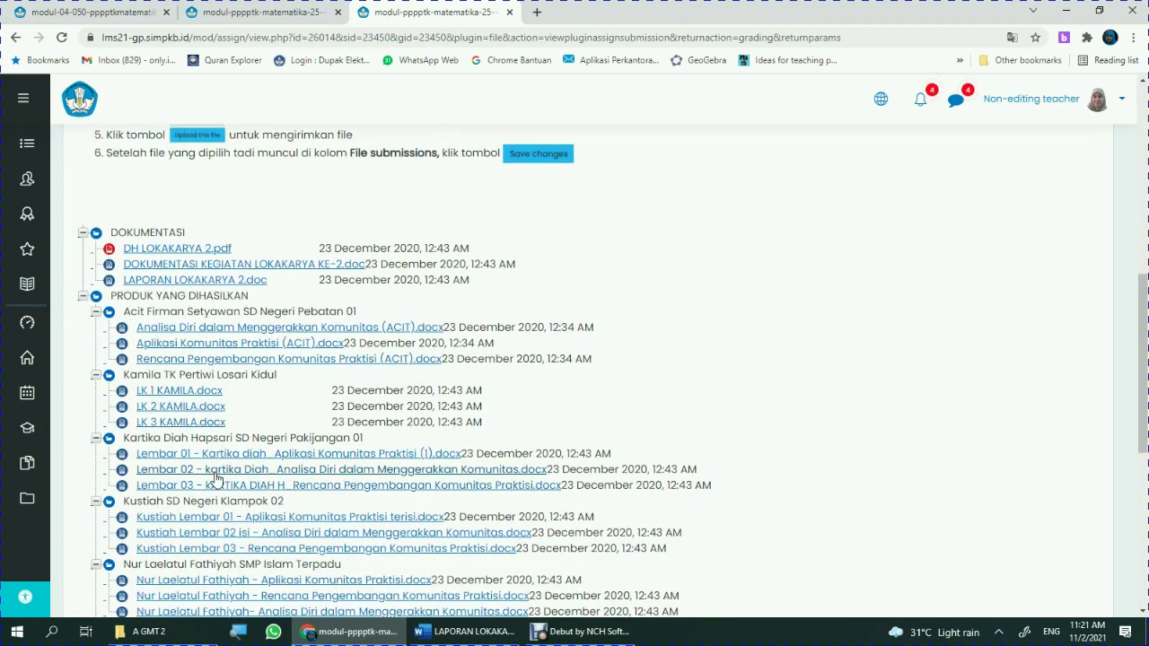
pyautogui.scroll(-3, 215, 472)
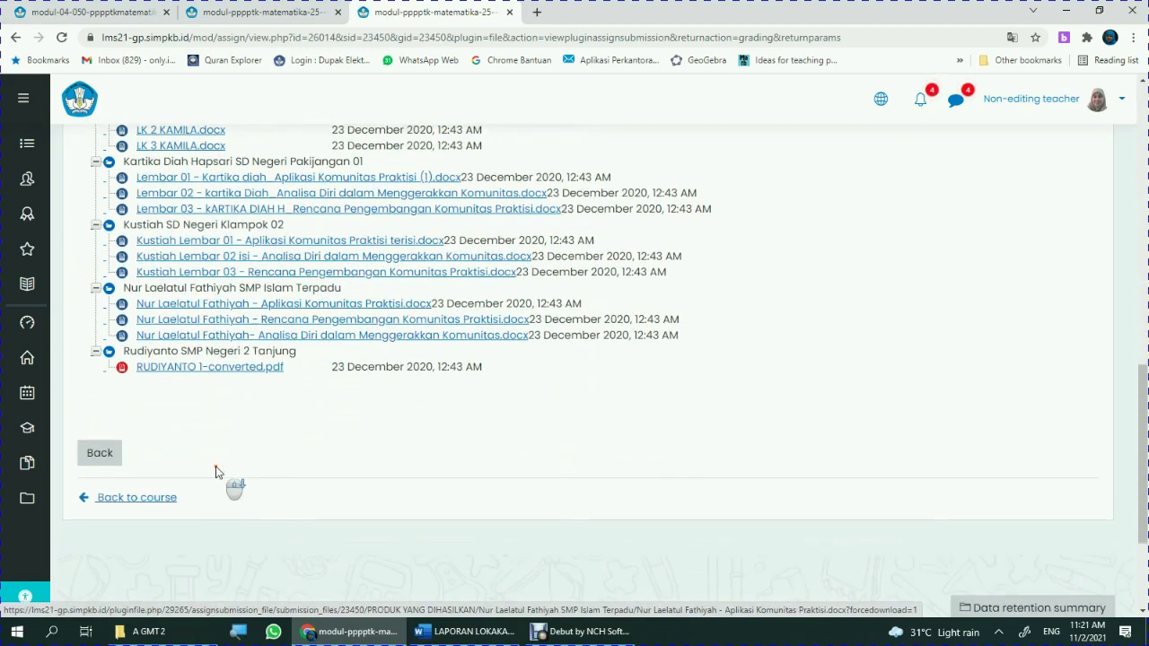
pyautogui.hotkey('ctrl', 'Tab')
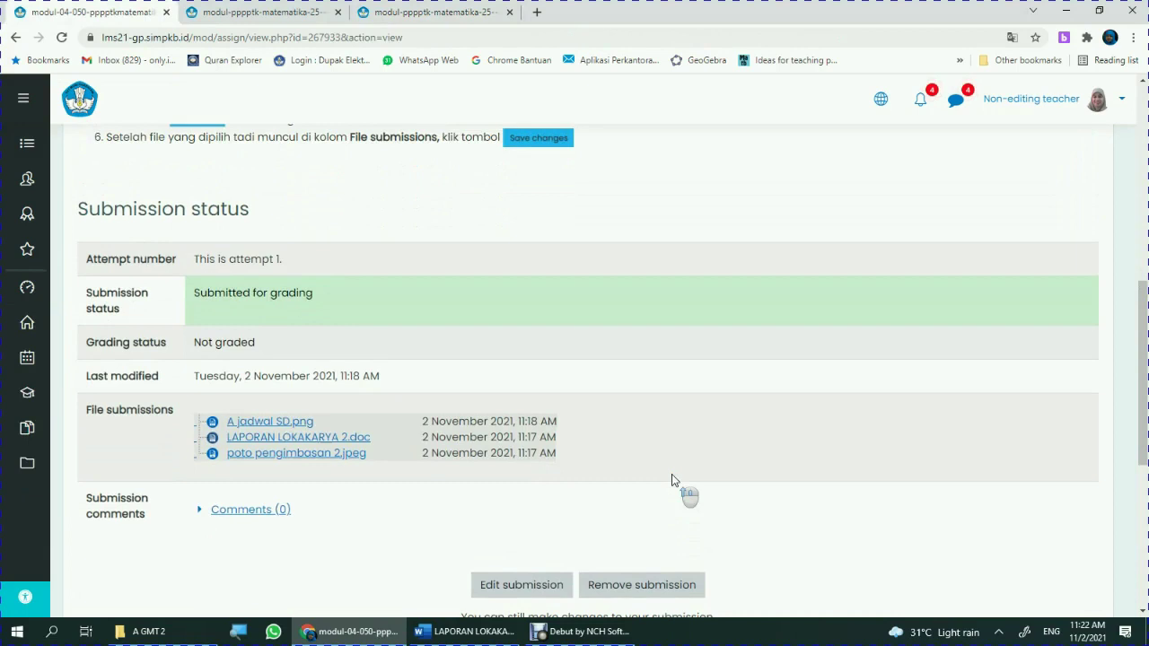